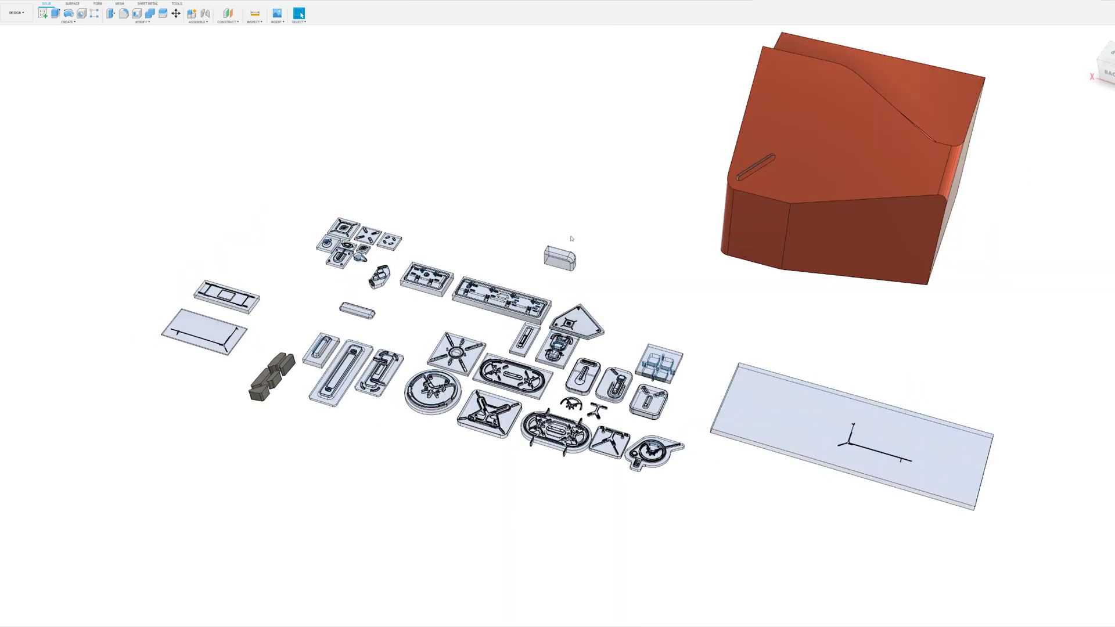
- Examine the library of small detail parts laid out beside the orange body
scroll(562, 280, up, 2)
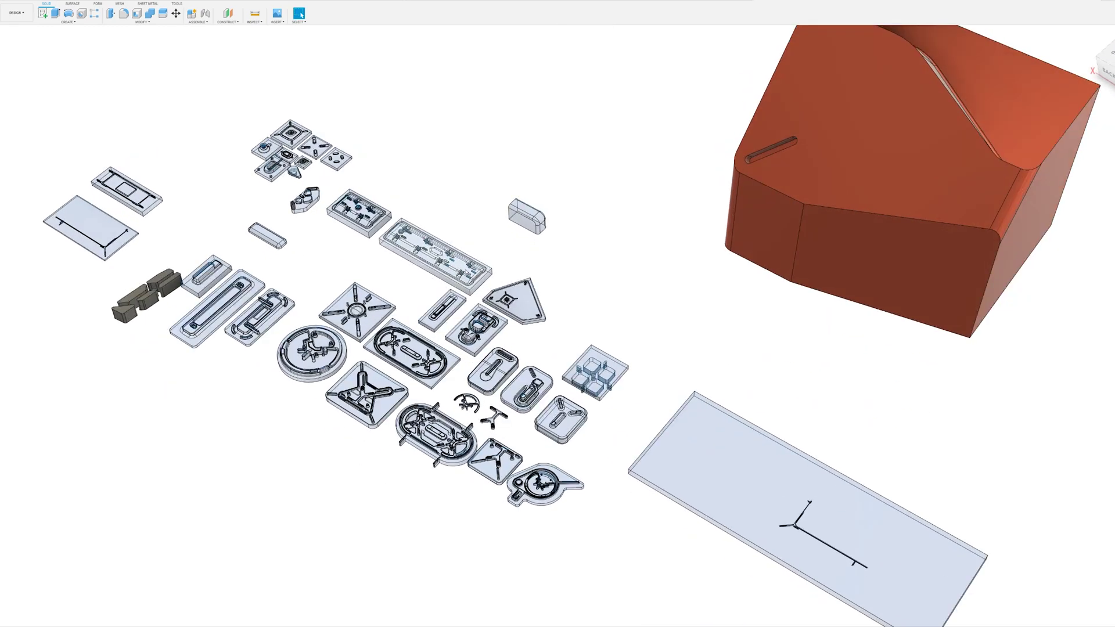
scroll(552, 274, up, 3)
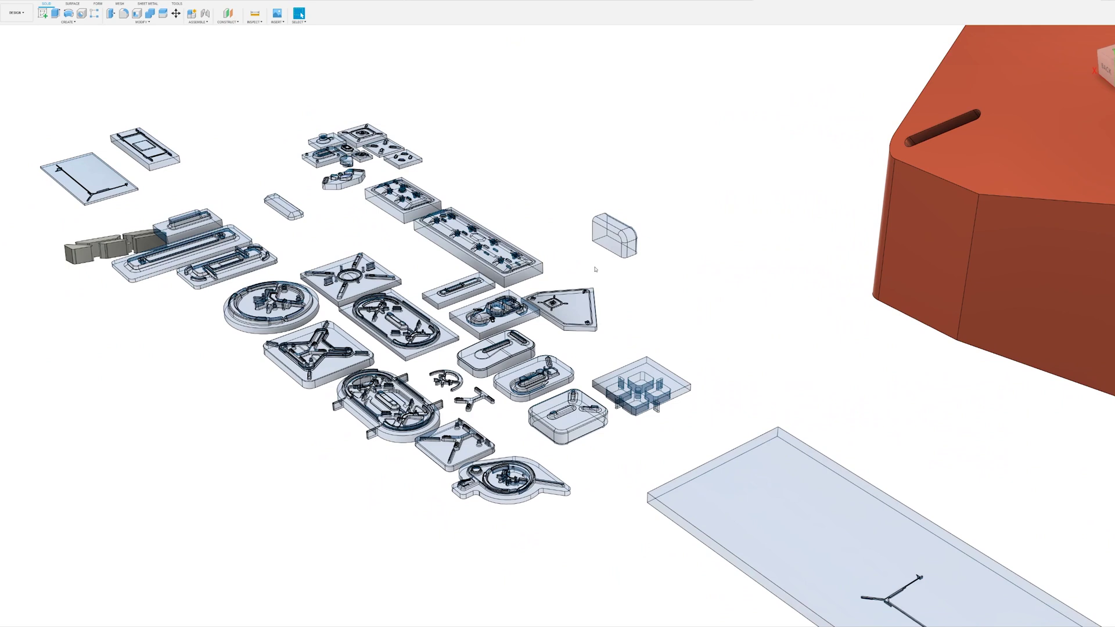
scroll(662, 285, up, 3)
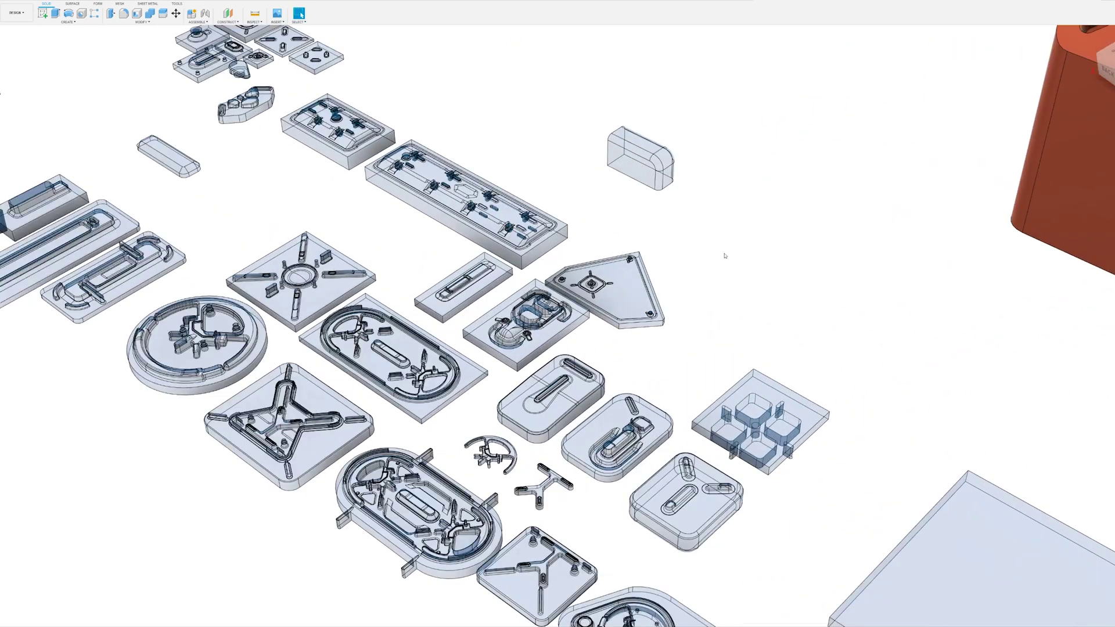
scroll(807, 157, down, 4)
middle_drag(807, 156, 637, 297)
scroll(702, 243, down, 1)
shift+middle_drag(637, 296, 641, 276)
scroll(521, 223, down, 2)
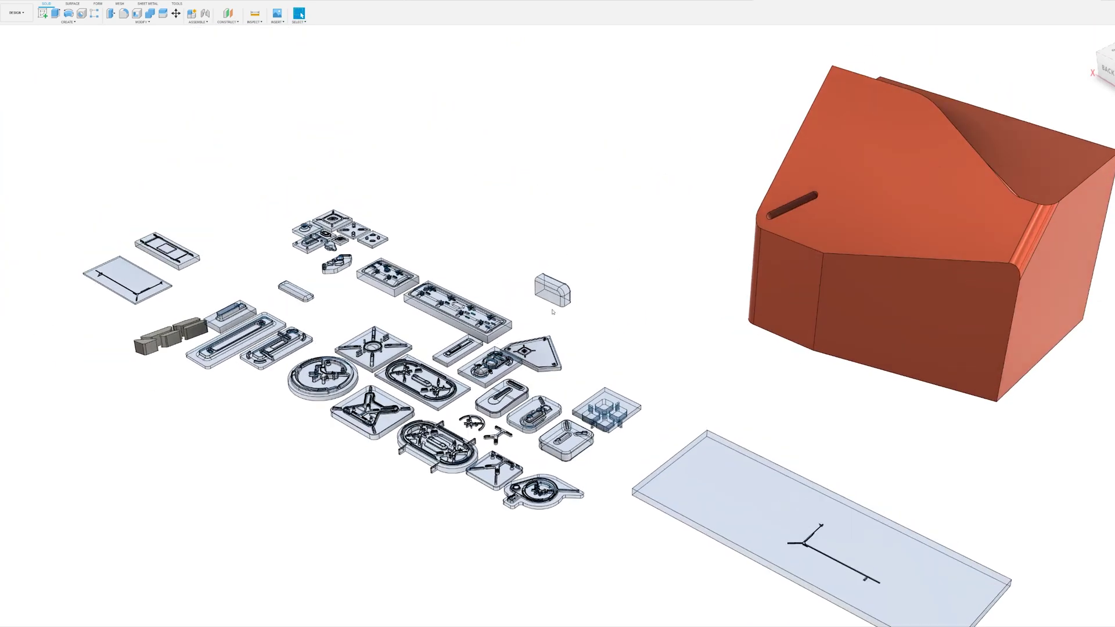
scroll(520, 223, up, 3)
scroll(521, 223, down, 3)
shift+middle_drag(521, 223, 671, 235)
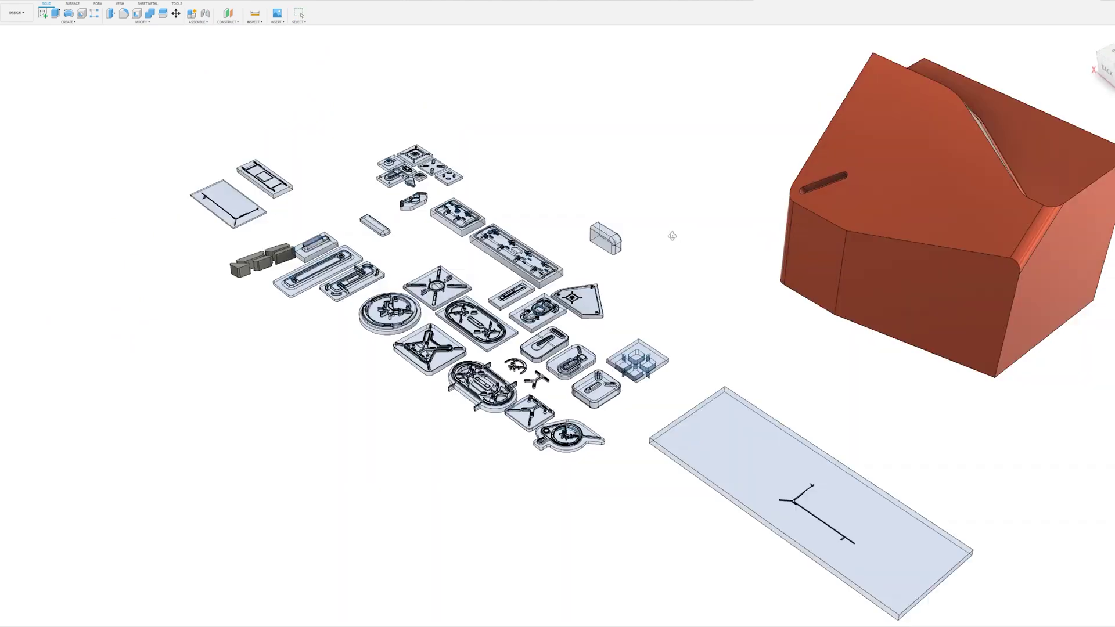
scroll(572, 272, up, 5)
middle_drag(297, 182, 675, 322)
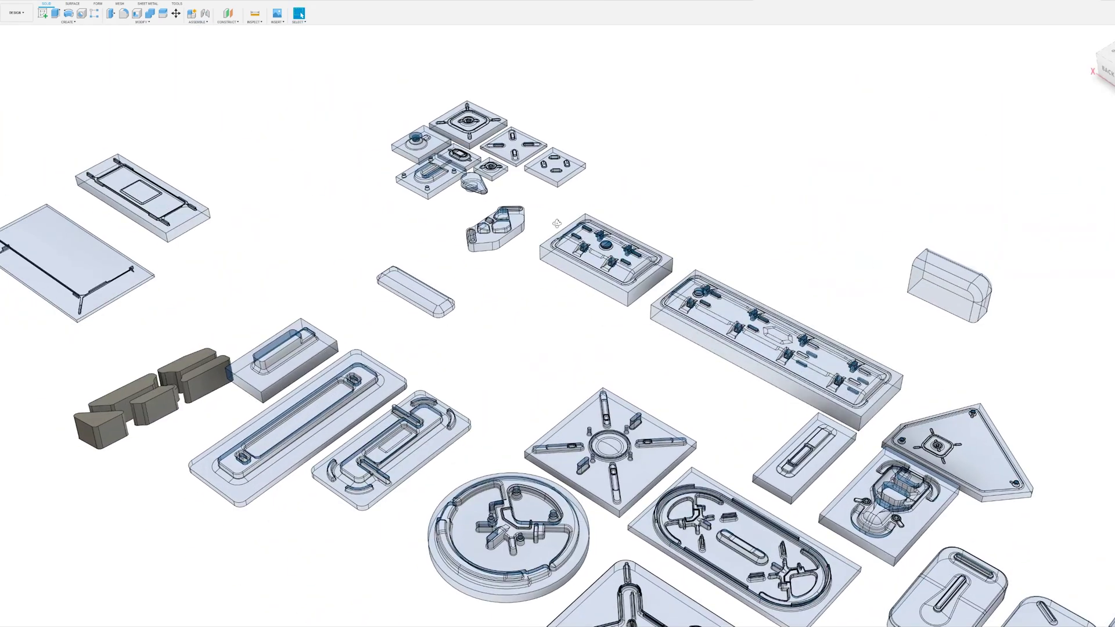
shift+middle_drag(555, 224, 511, 242)
shift+middle_drag(755, 334, 442, 244)
scroll(441, 244, down, 2)
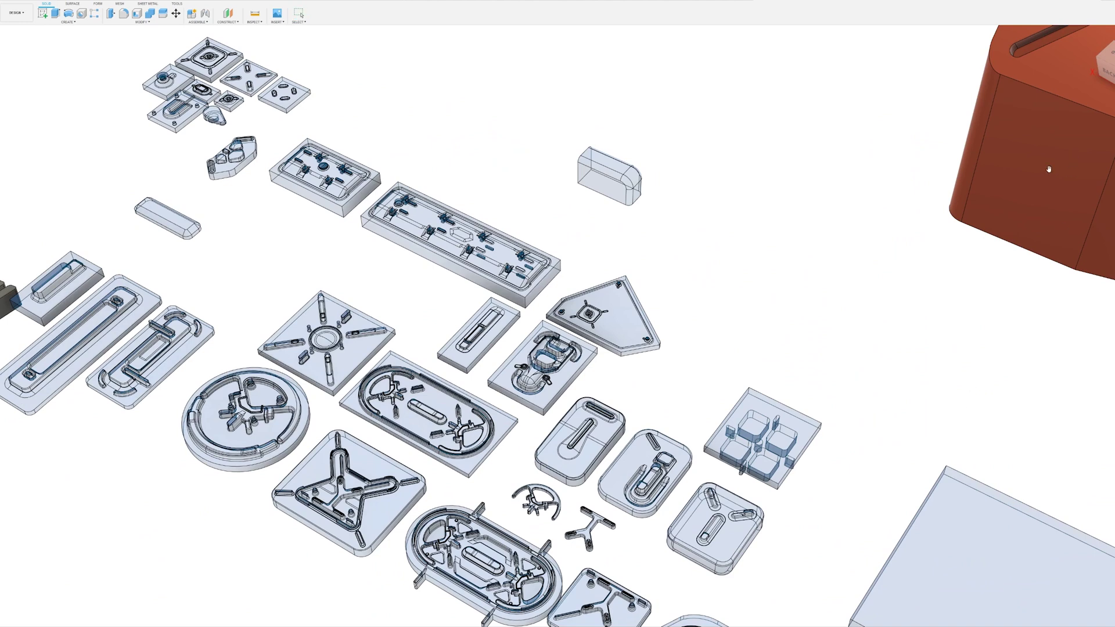
middle_drag(602, 392, 697, 400)
middle_drag(474, 242, 644, 313)
middle_drag(555, 212, 715, 281)
scroll(602, 210, up, 4)
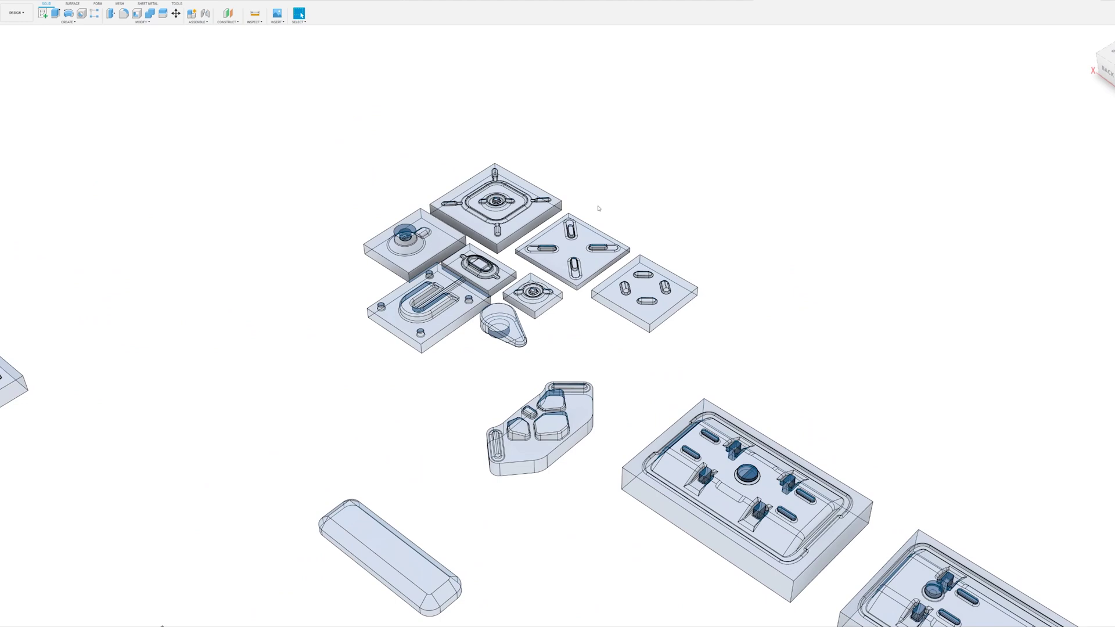
middle_drag(579, 252, 568, 280)
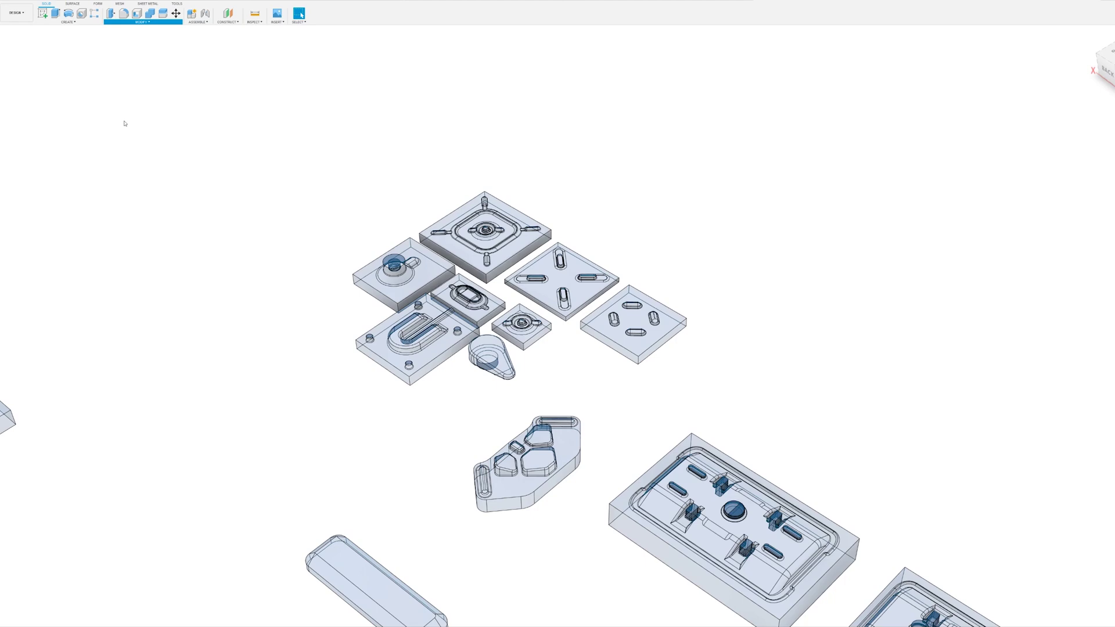
- Align the centre of the thin square plate with four diagonal slots to the sloped face of the orange body
scroll(565, 278, up, 10)
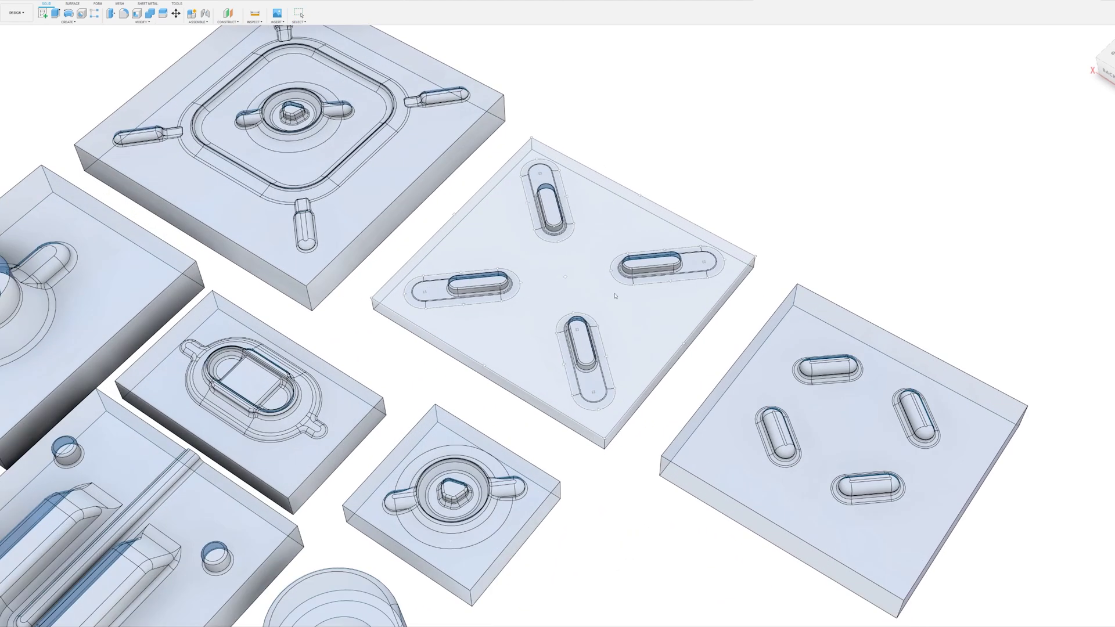
shift+middle_drag(650, 293, 640, 286)
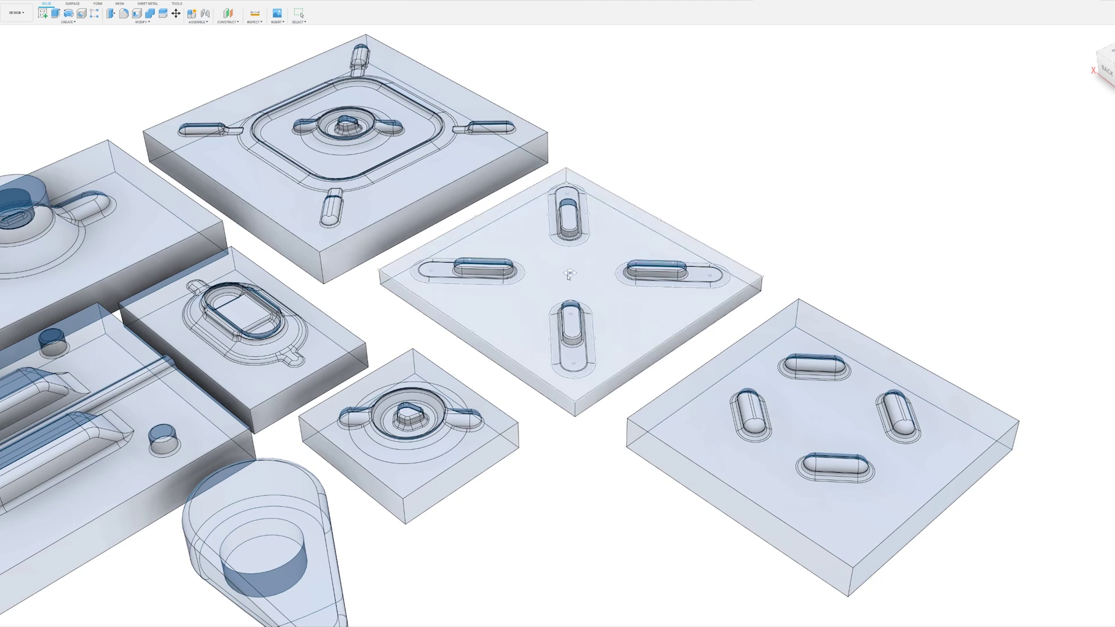
scroll(568, 276, up, 3)
click(581, 276)
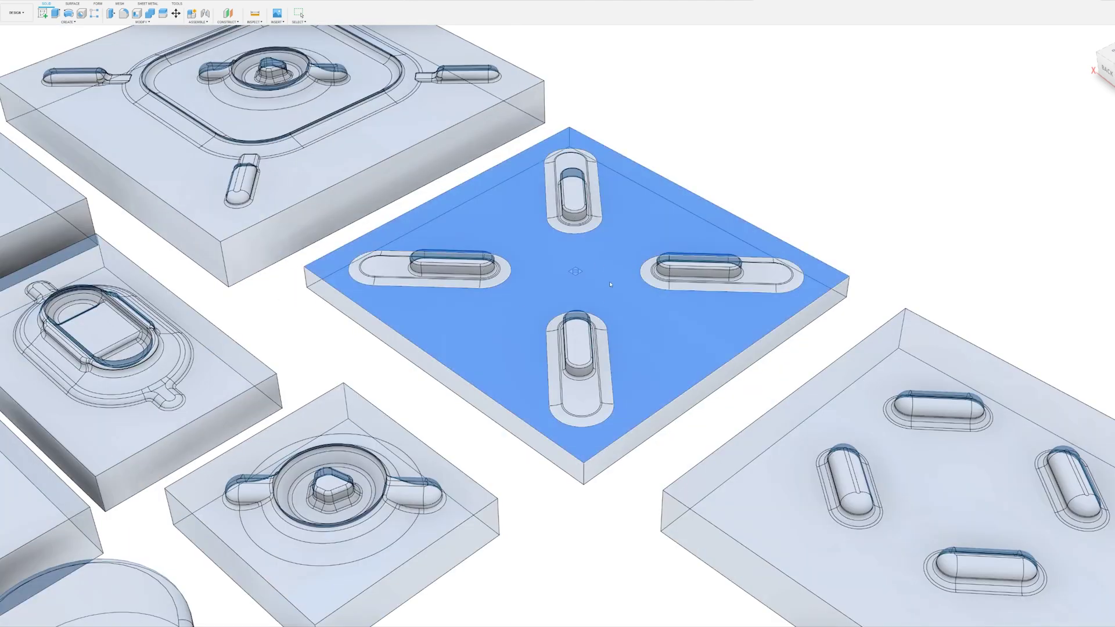
scroll(611, 284, down, 5)
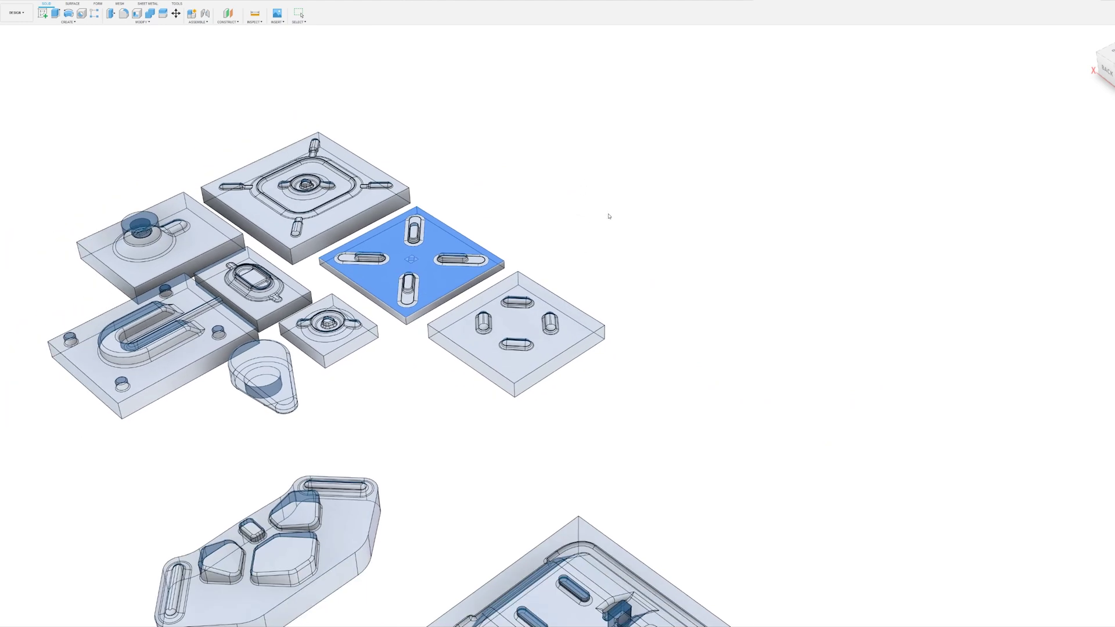
middle_drag(795, 240, 557, 250)
scroll(557, 250, down, 2)
shift+middle_drag(581, 279, 657, 334)
scroll(921, 356, down, 3)
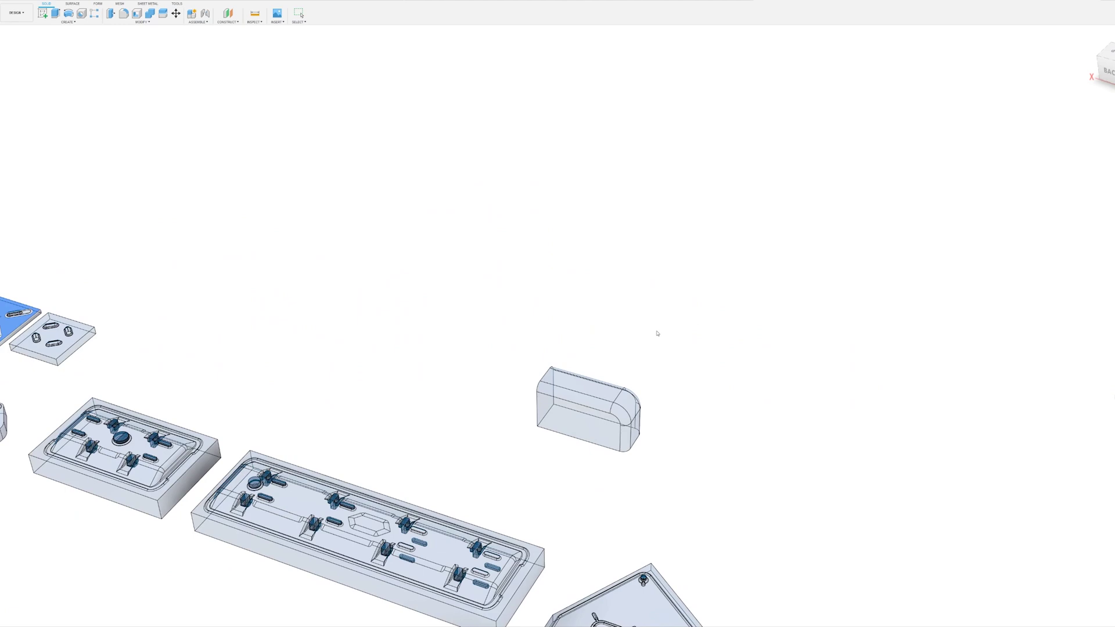
scroll(658, 333, down, 2)
scroll(842, 323, up, 6)
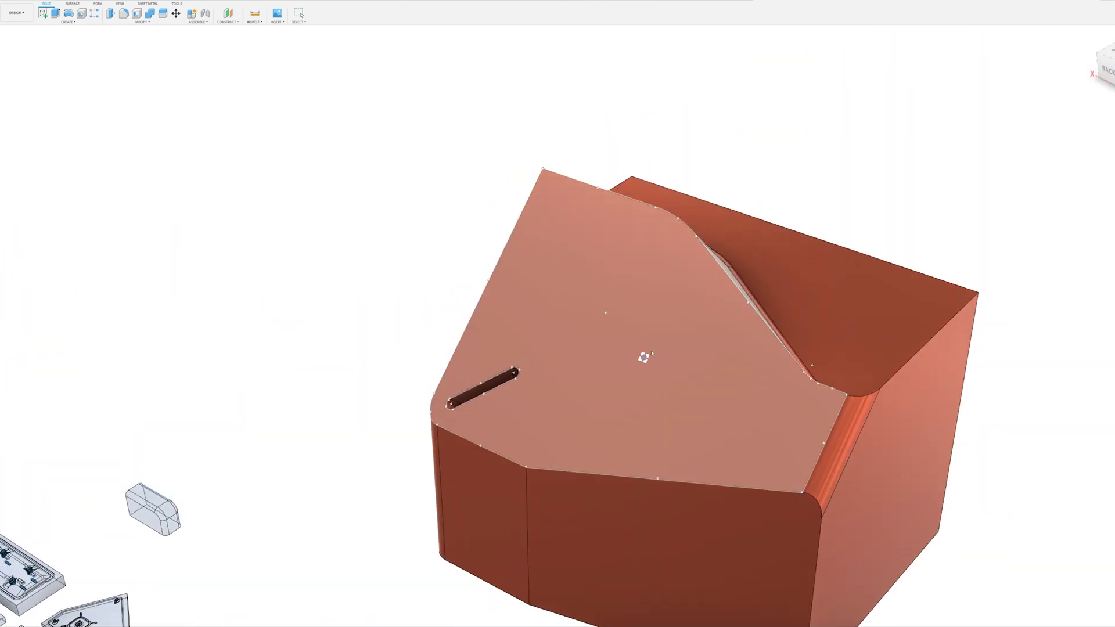
click(644, 358)
shift+middle_drag(685, 355, 530, 286)
scroll(621, 375, up, 4)
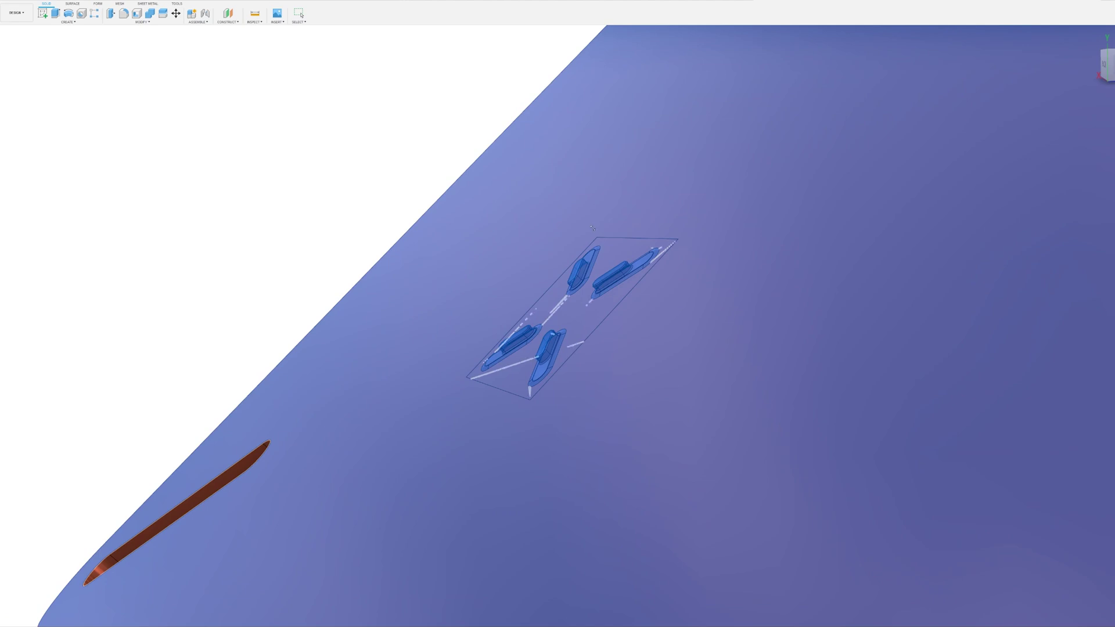
shift+middle_drag(592, 228, 480, 254)
middle_drag(714, 269, 591, 232)
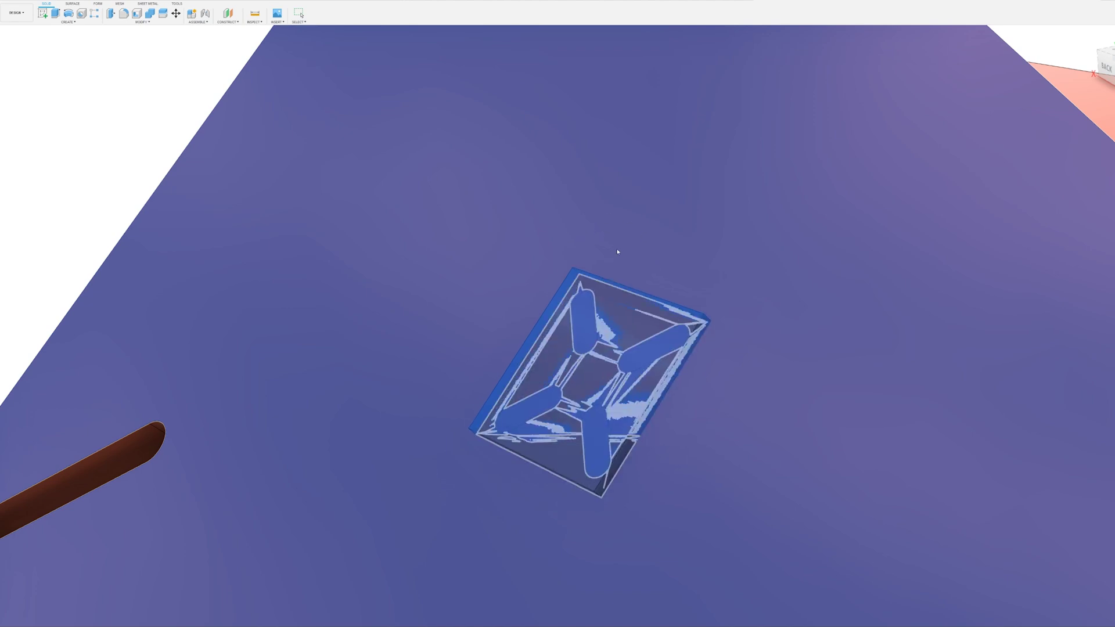
key(Return)
- Scale the slotted plate up uniformly so it covers a larger area of the sloped face
scroll(617, 252, down, 8)
shift+middle_drag(618, 252, 580, 299)
scroll(601, 302, up, 5)
scroll(599, 301, down, 4)
scroll(579, 299, up, 2)
scroll(578, 299, down, 1)
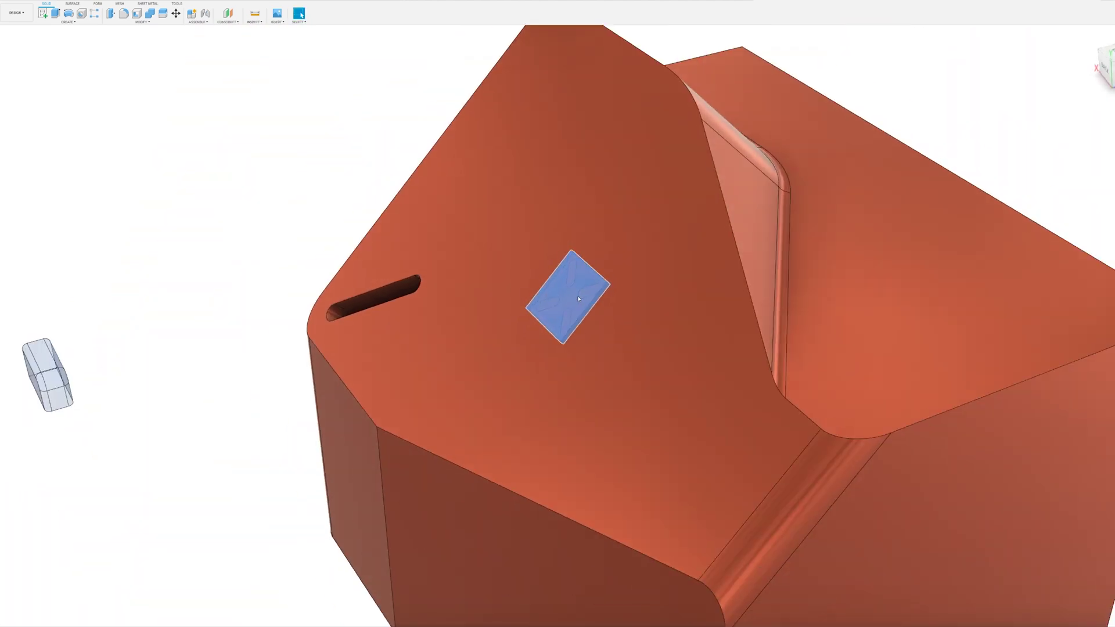
scroll(624, 286, up, 4)
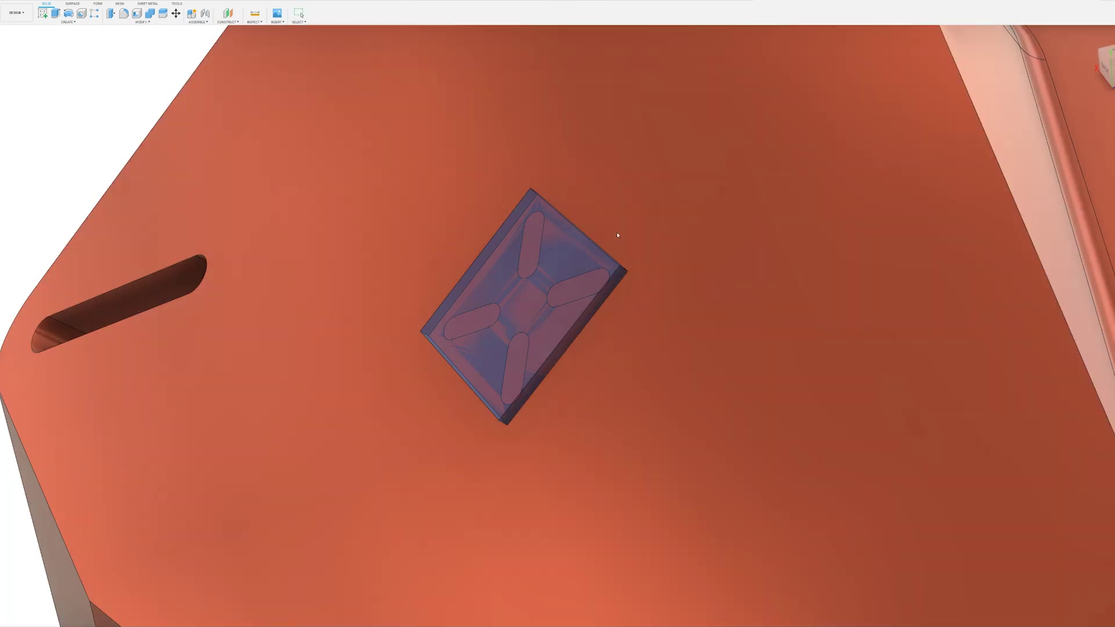
shift+middle_drag(617, 236, 467, 296)
scroll(496, 309, up, 4)
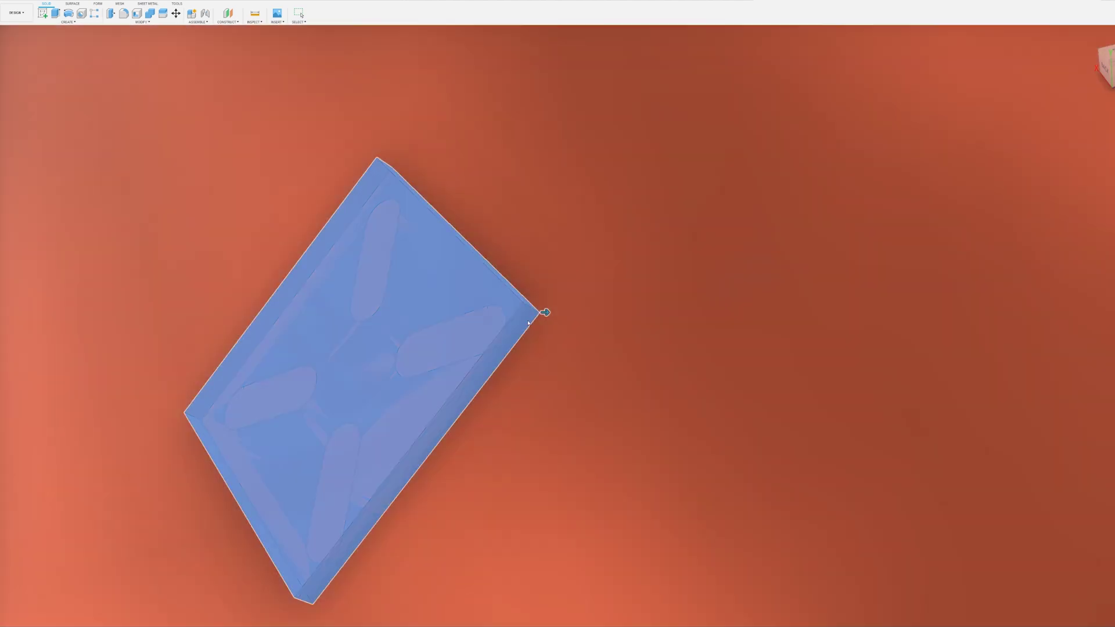
click(541, 313)
scroll(688, 299, down, 5)
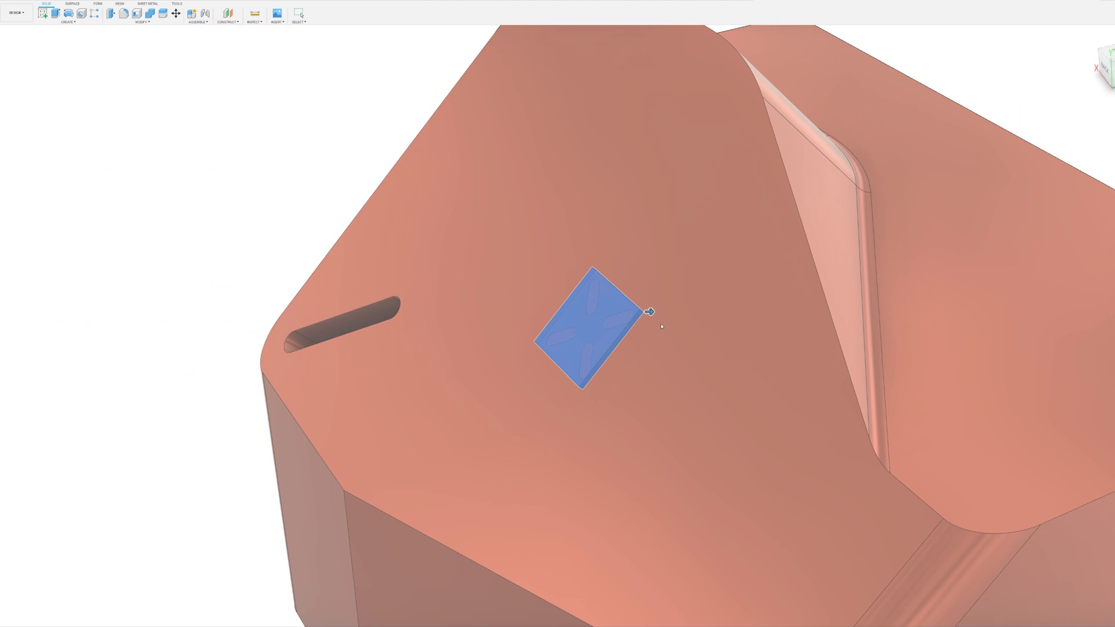
scroll(713, 287, up, 2)
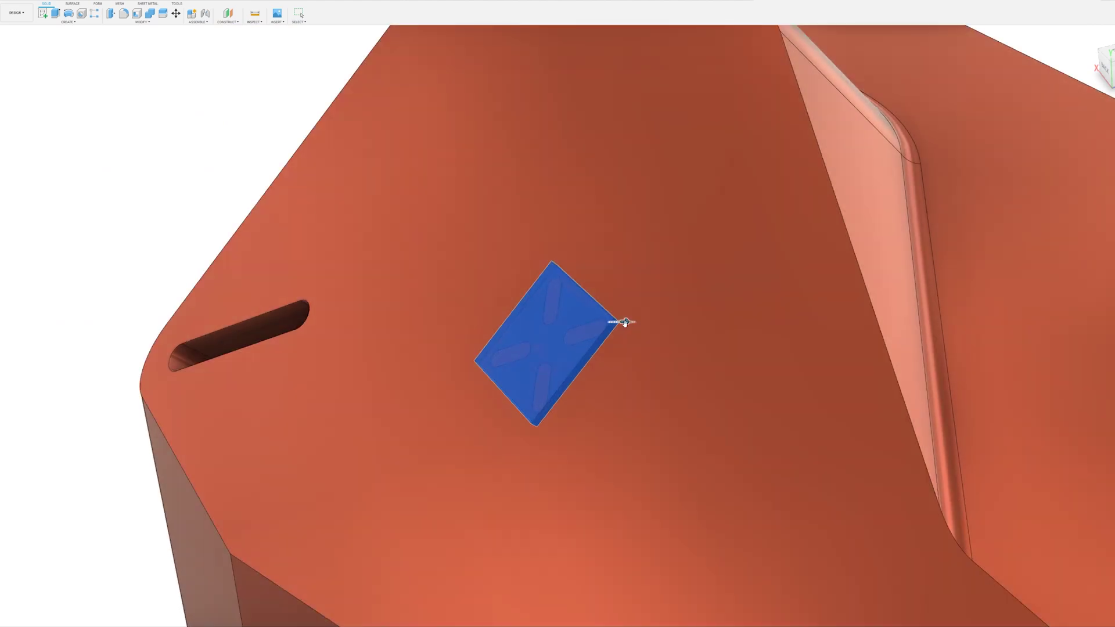
drag(625, 322, 786, 295)
scroll(583, 349, down, 3)
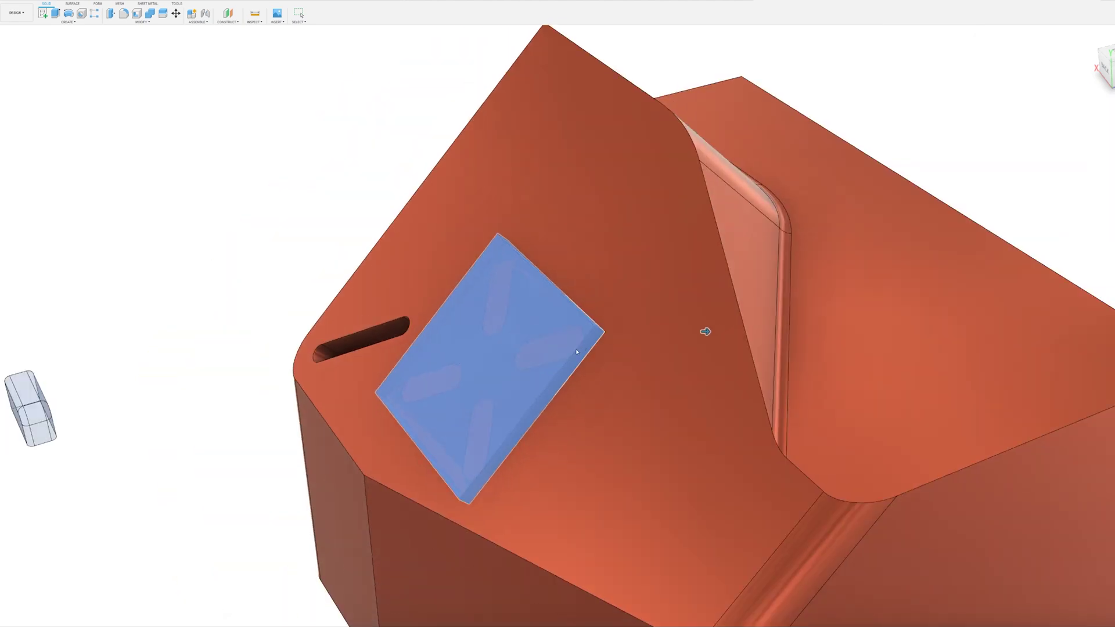
key(Return)
- Move the enlarged plate along the sloped face, placing it close to the face's upper edge
scroll(571, 360, down, 4)
shift+middle_drag(571, 360, 581, 319)
scroll(641, 316, up, 3)
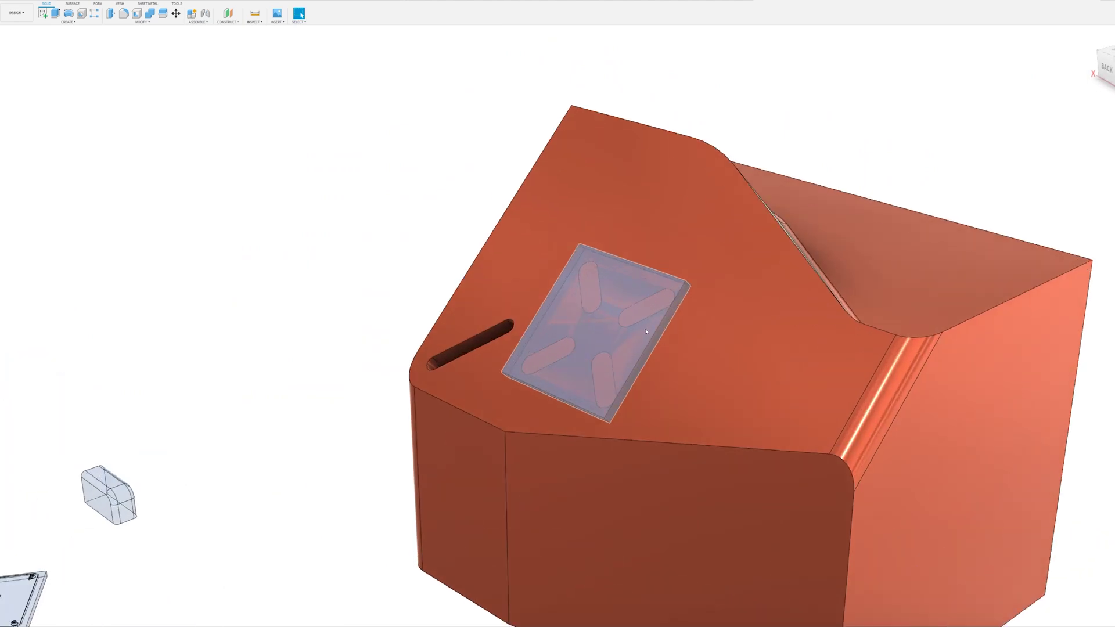
click(645, 331)
key(m)
shift+middle_drag(594, 334, 615, 358)
drag(615, 358, 569, 239)
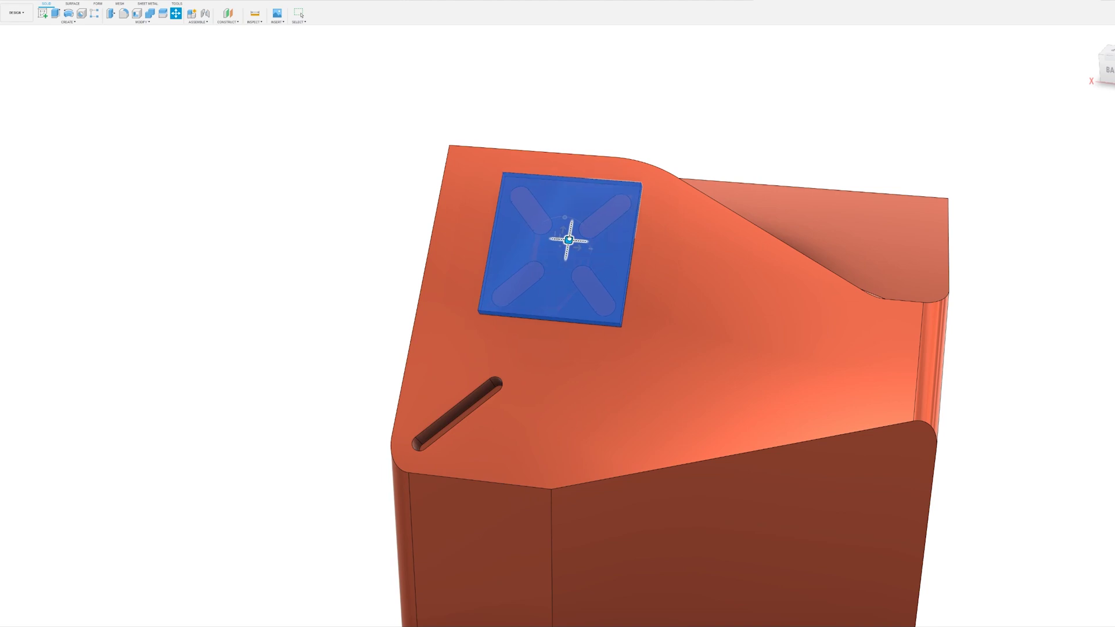
key(Return)
mouse_move(569, 240)
middle_down()
mouse_move(637, 272)
mouse_move(575, 247)
middle_up()
scroll(626, 266, down, 3)
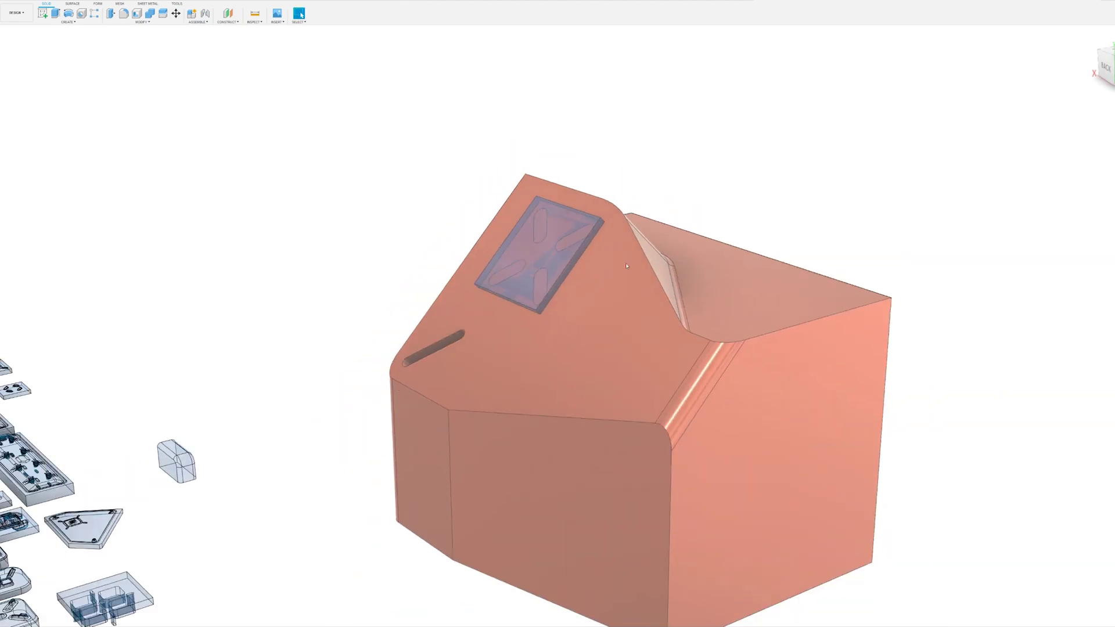
click(618, 274)
key(shift+c)
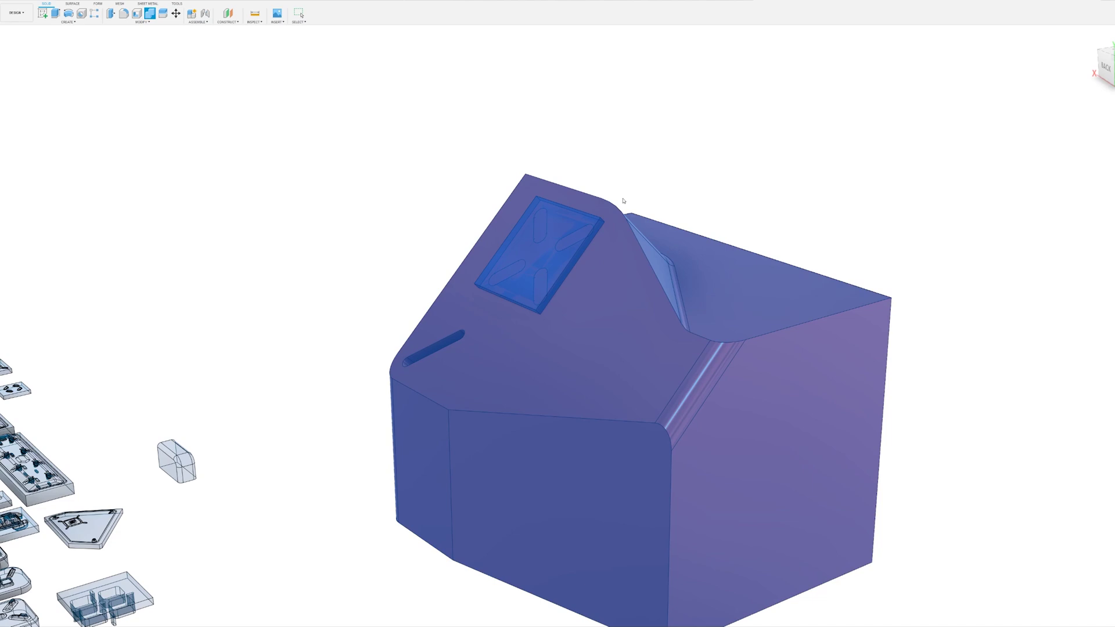
click(125, 21)
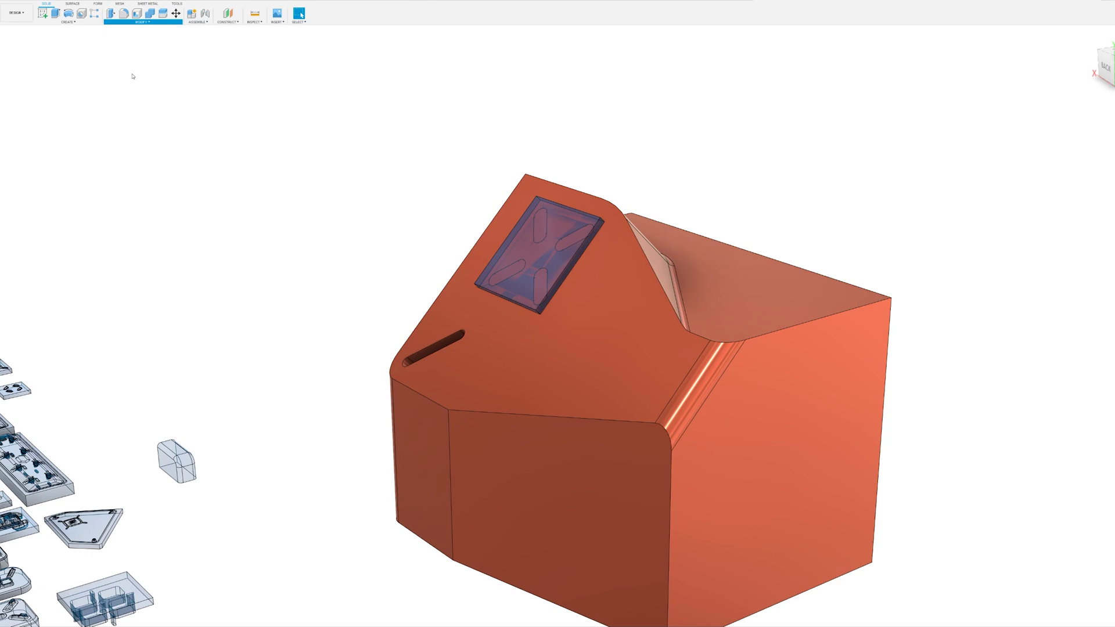
- Use Combine to cut the slotted plate from the orange body, keeping the plate as a separate body
click(699, 294)
key(shift+c)
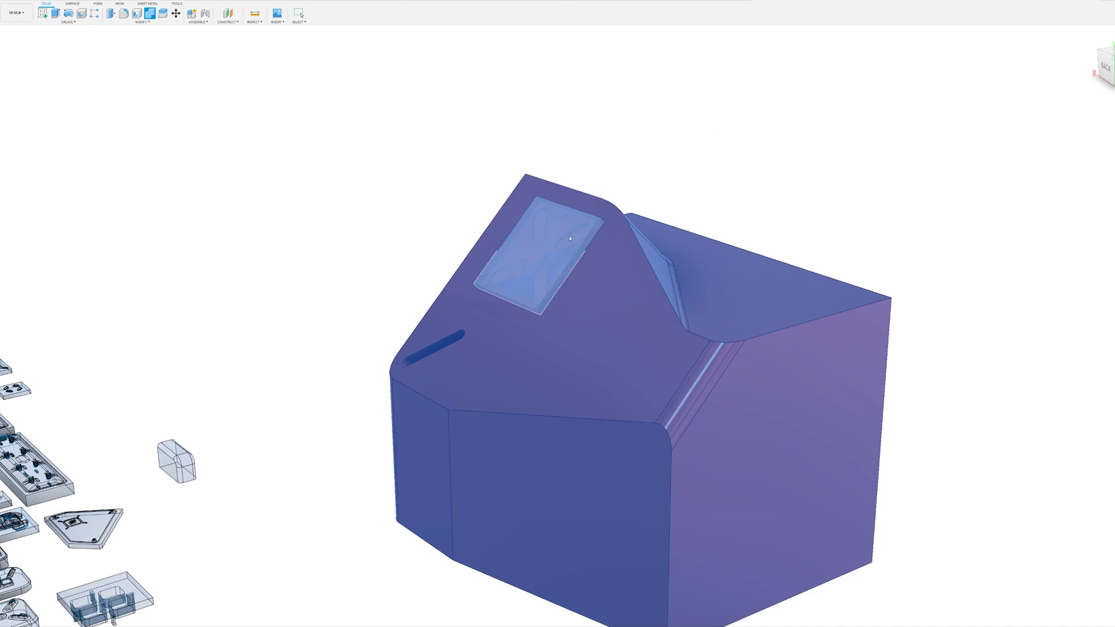
shift+middle_drag(765, 189, 716, 226)
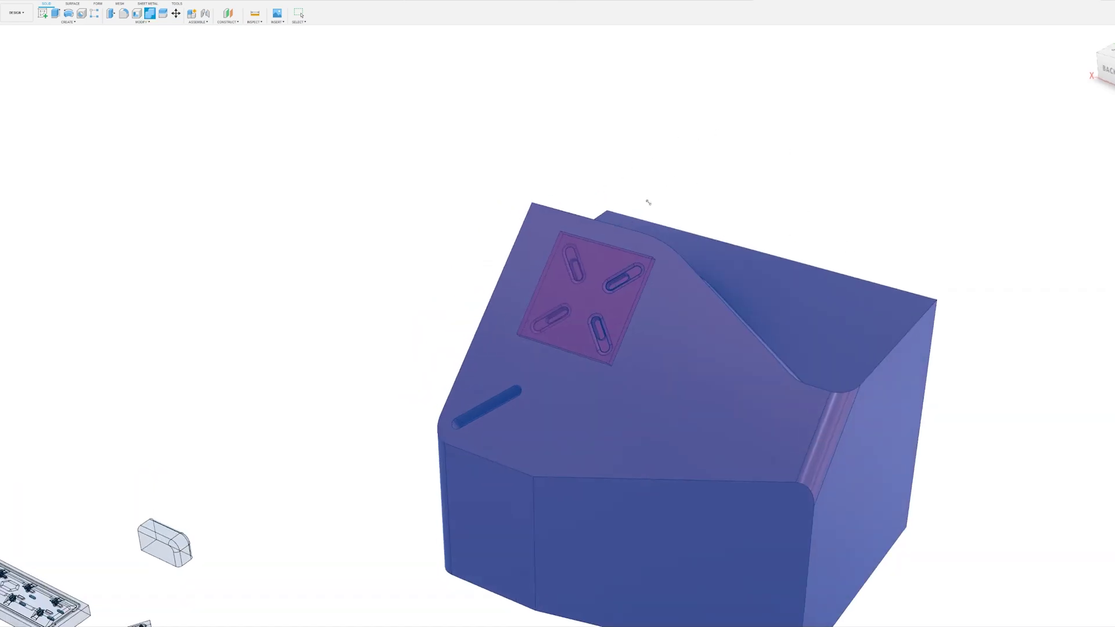
click(656, 250)
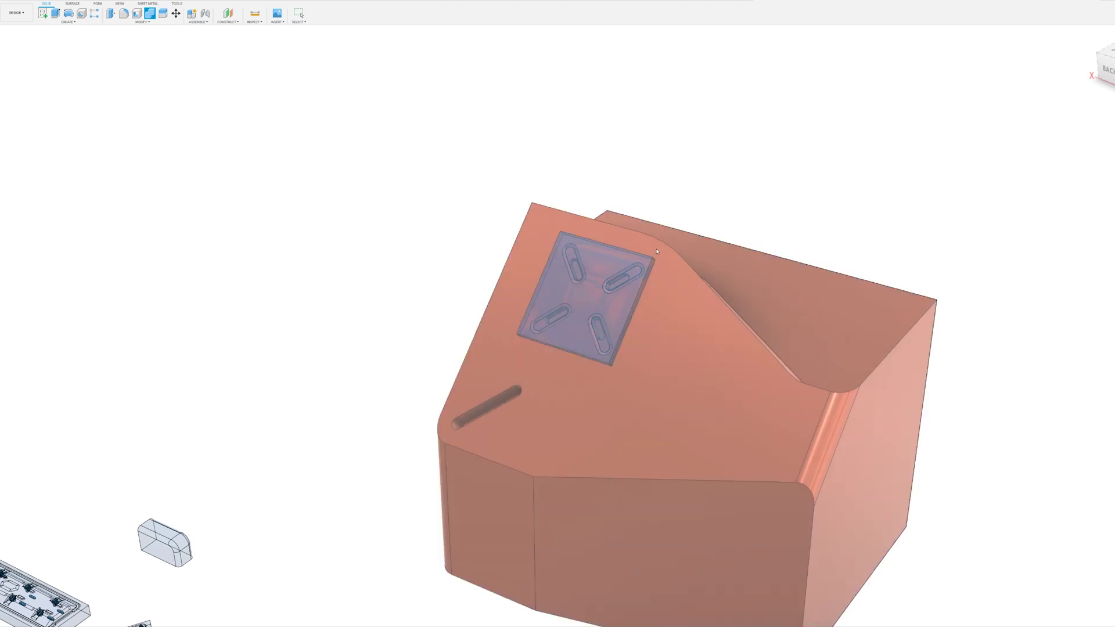
- Move the slotted plate away from the orange body, clear of its sloped face
click(580, 313)
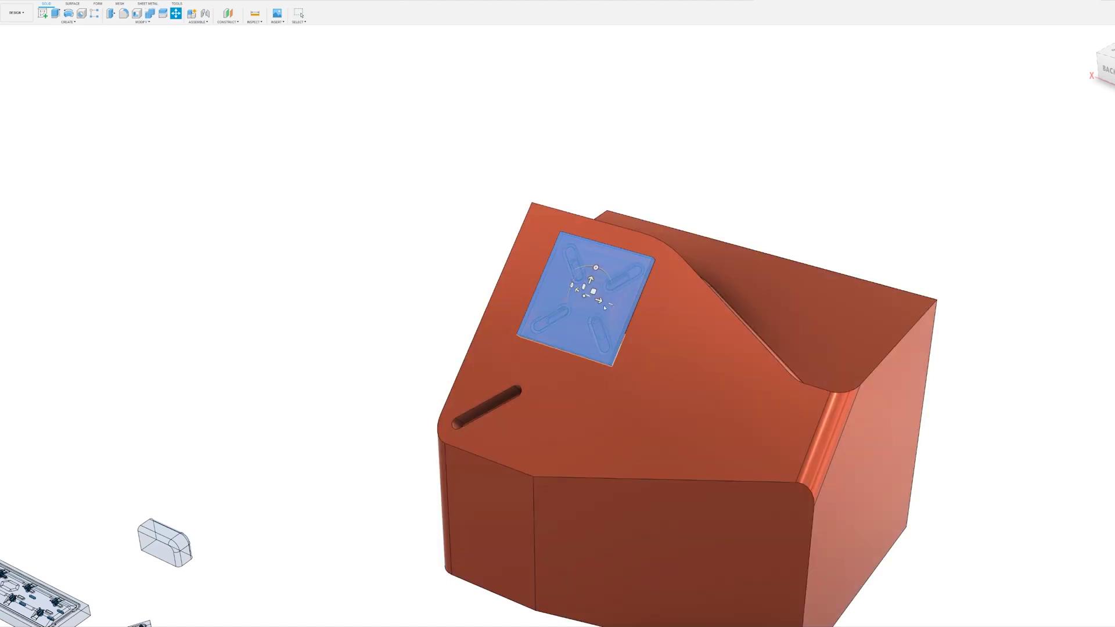
drag(600, 301, 352, 228)
key(Return)
- Create a long box as a new body extending outward from the side of the orange body
shift+middle_drag(507, 248, 588, 343)
scroll(721, 344, down, 3)
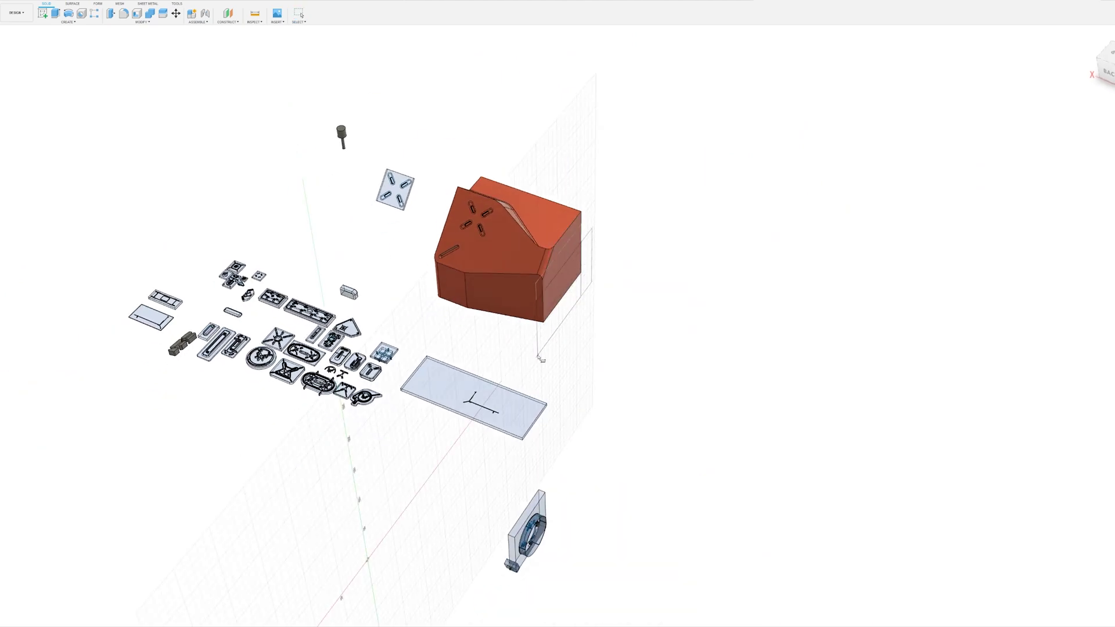
click(525, 365)
drag(566, 307, 766, 382)
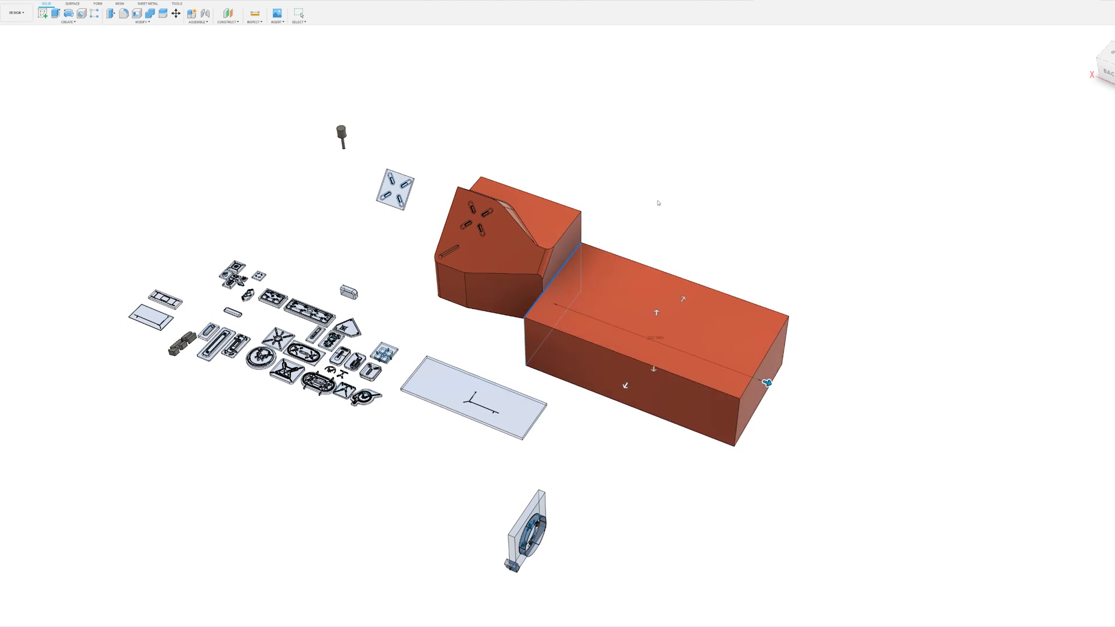
key(Return)
- Move the long box away from the orange body so that it stands clear of its side
scroll(677, 323, up, 4)
key(m)
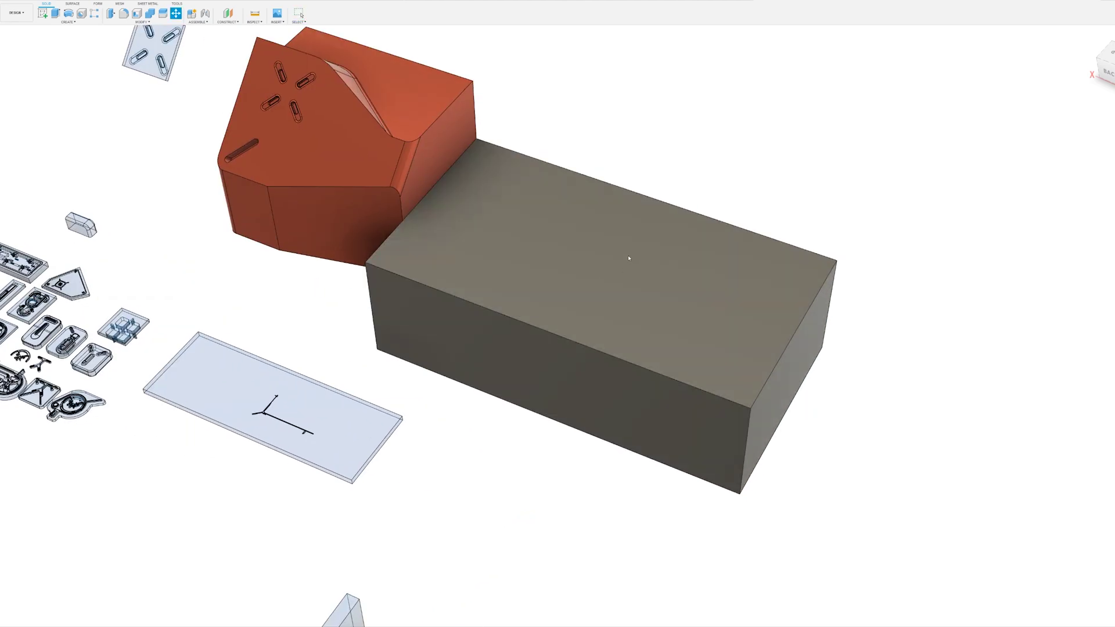
click(604, 248)
drag(614, 260, 719, 300)
key(Return)
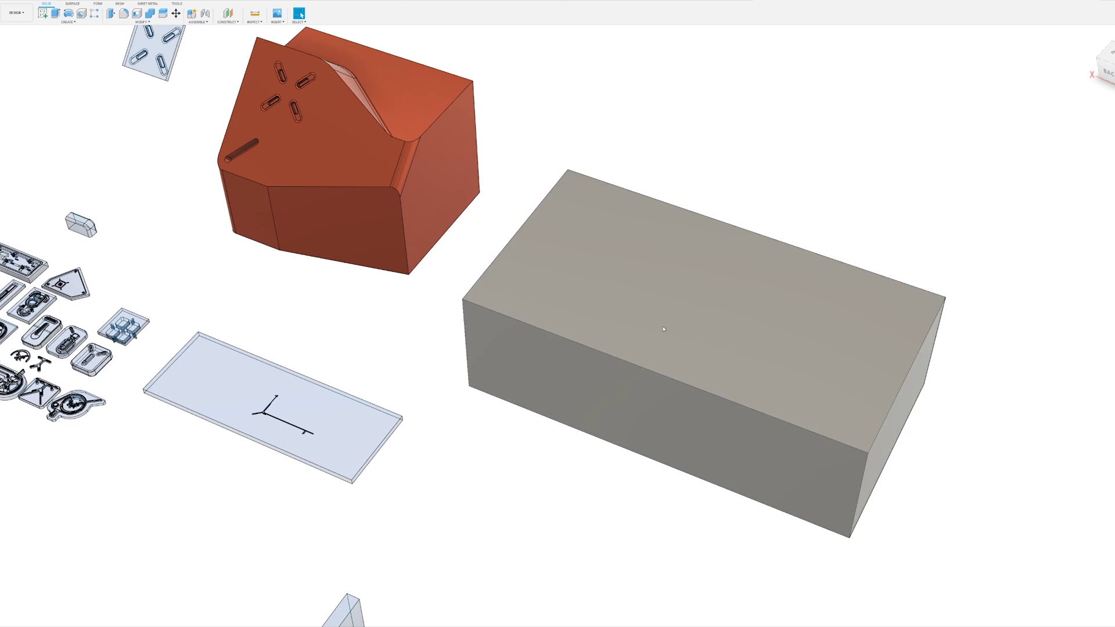
- Lower the top face of the box with Press Pull to turn it into a thin slab
middle_drag(715, 298, 703, 301)
key(q)
click(626, 280)
click(626, 282)
drag(626, 283, 632, 349)
key(Return)
- Examine the slot details cut into the orange body, the matching plate and the collection of kitbash parts
middle_drag(277, 91, 489, 247)
scroll(518, 179, up, 5)
key(m)
scroll(488, 247, up, 4)
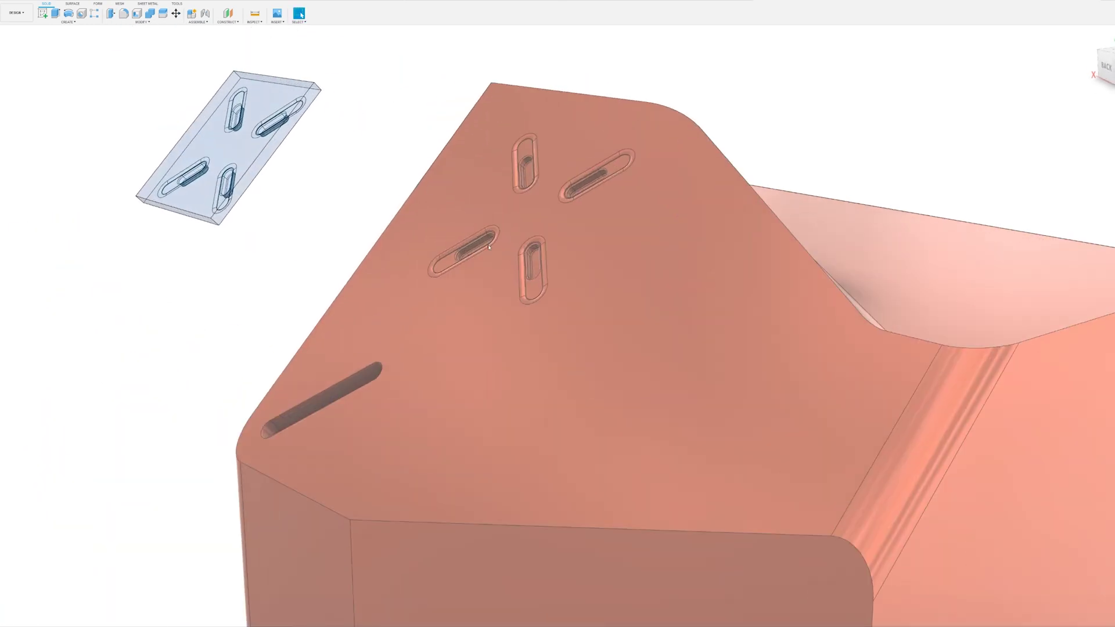
key(Escape)
middle_drag(526, 174, 371, 154)
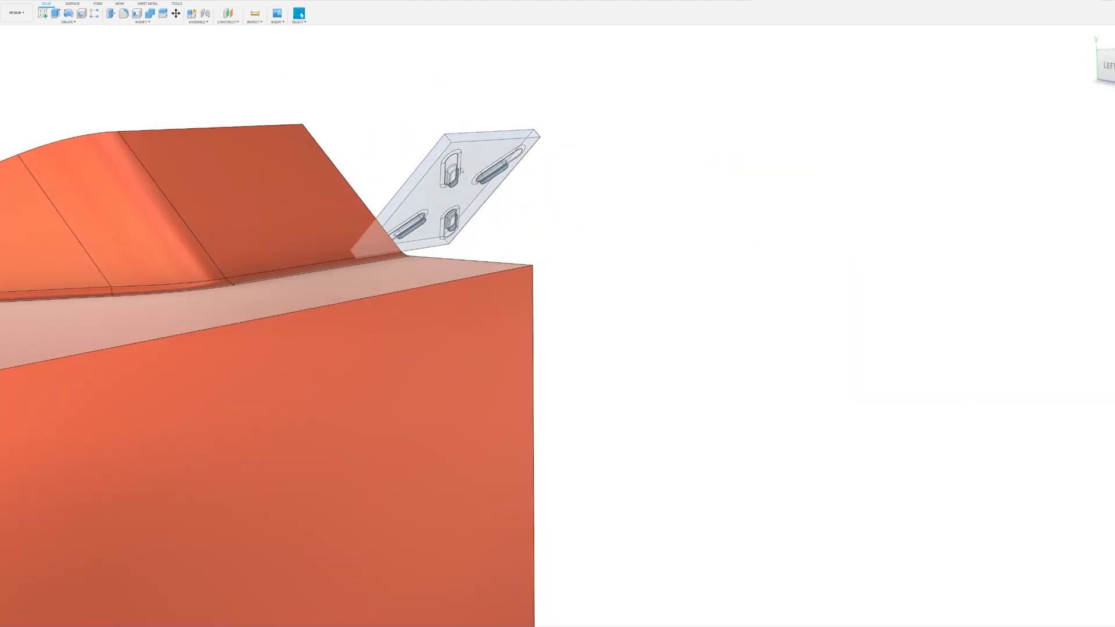
scroll(466, 163, up, 4)
shift+middle_drag(463, 177, 432, 175)
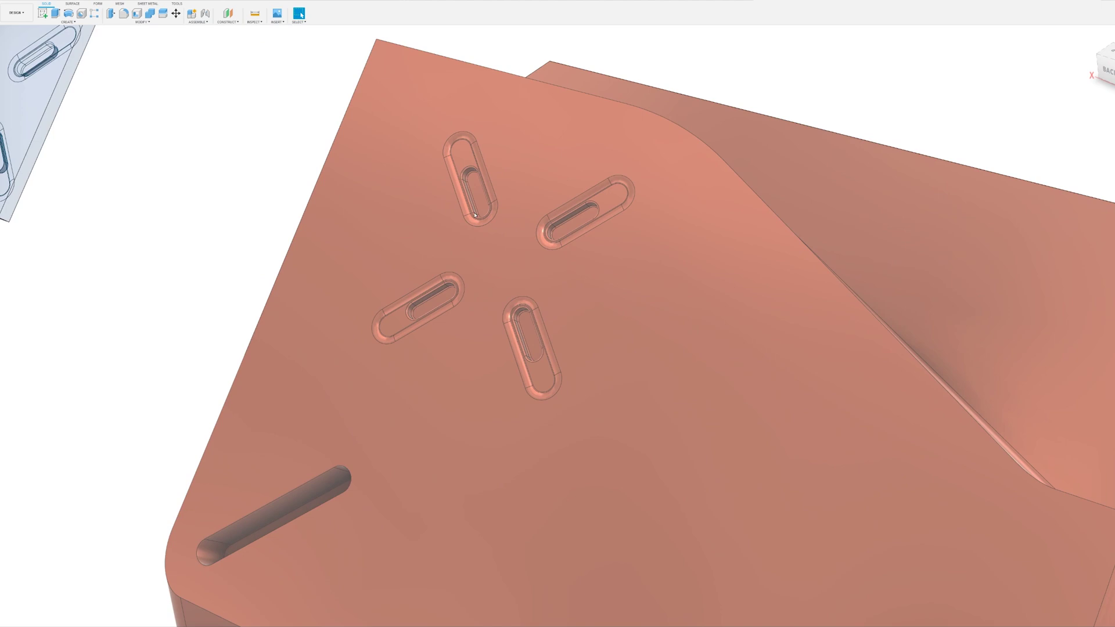
scroll(545, 268, down, 10)
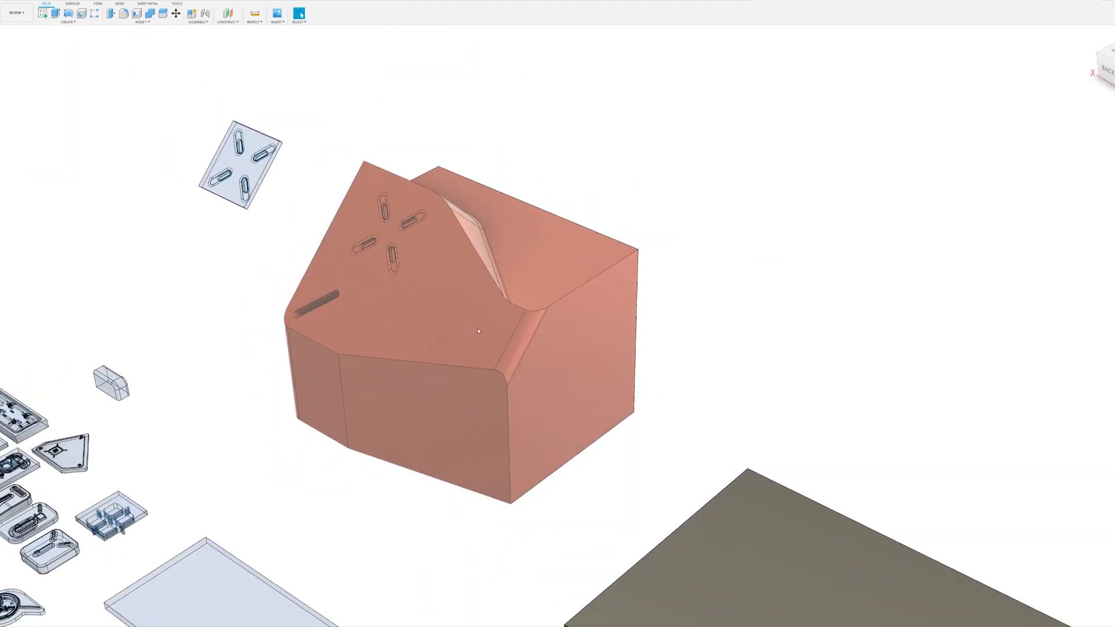
middle_drag(745, 475, 510, 324)
scroll(509, 324, down, 4)
shift+middle_drag(629, 369, 569, 375)
middle_drag(568, 375, 823, 320)
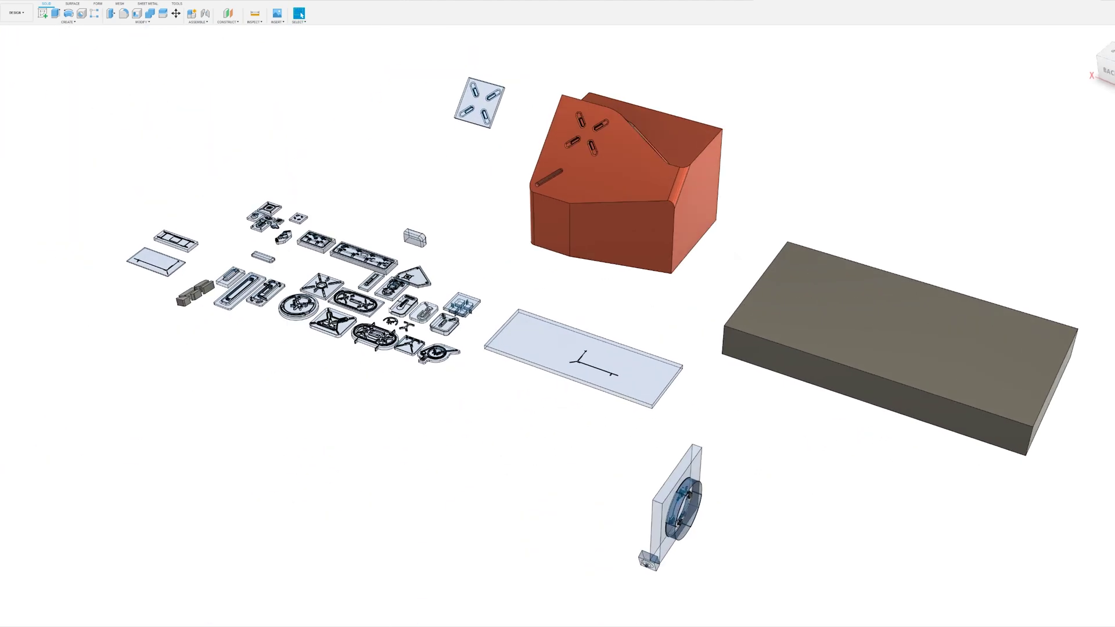
scroll(410, 352, up, 10)
shift+middle_drag(411, 352, 494, 337)
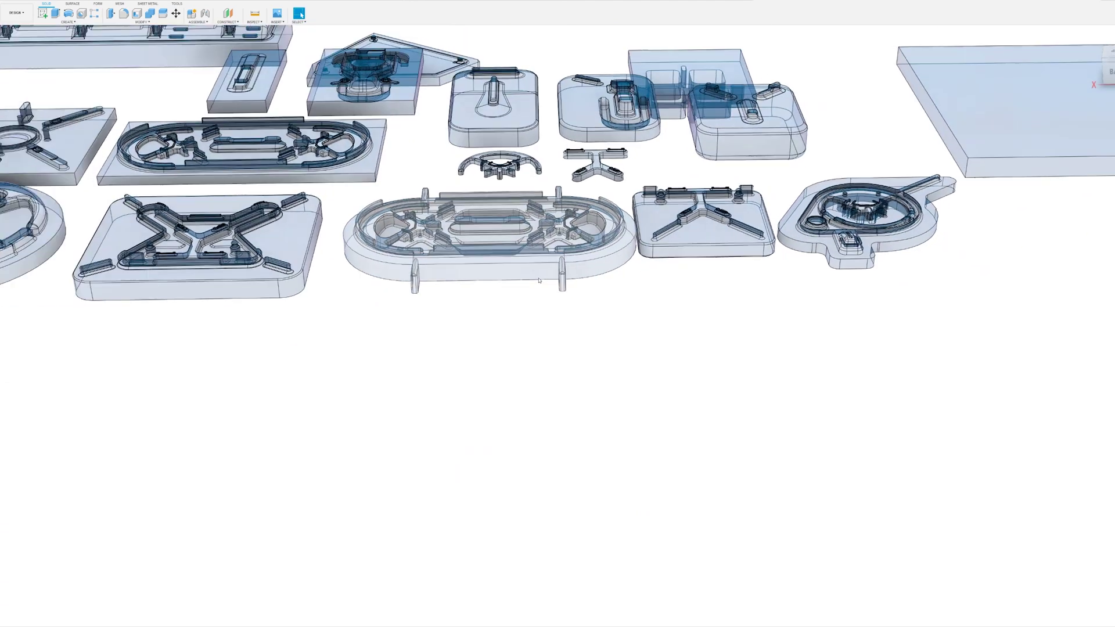
scroll(749, 136, down, 3)
- Cut a long, narrow rectangular pocket into the slab's top face and slope one end of its floor into a ramp
mouse_move(750, 137)
middle_down()
mouse_move(307, 358)
mouse_move(684, 242)
mouse_move(538, 297)
mouse_move(175, 163)
mouse_move(325, 186)
middle_up()
scroll(463, 296, up, 1)
key(l)
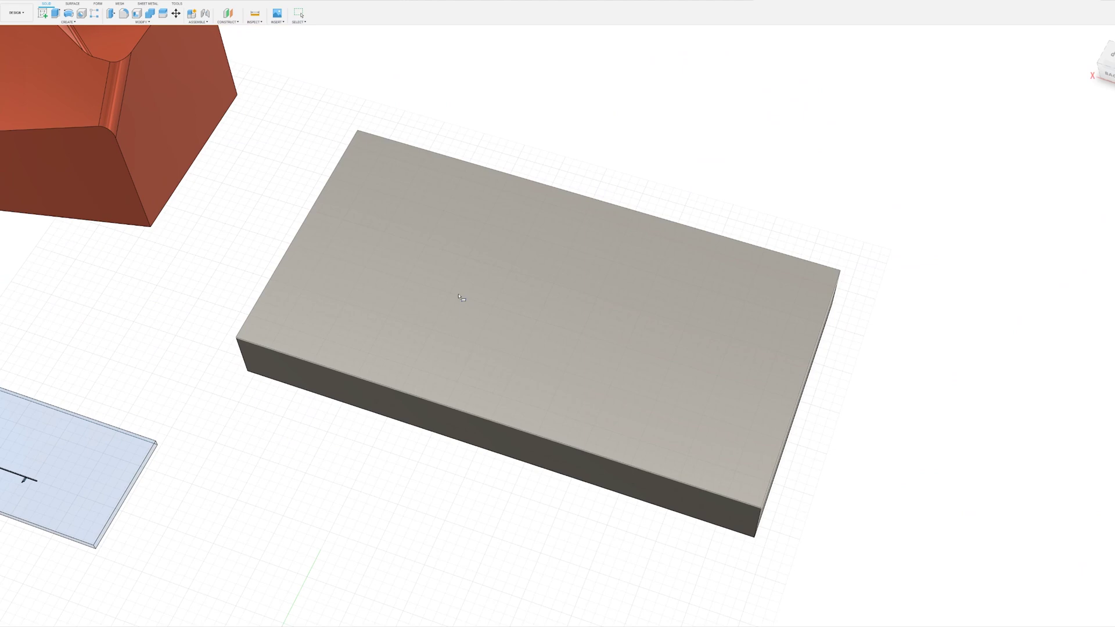
scroll(461, 297, up, 3)
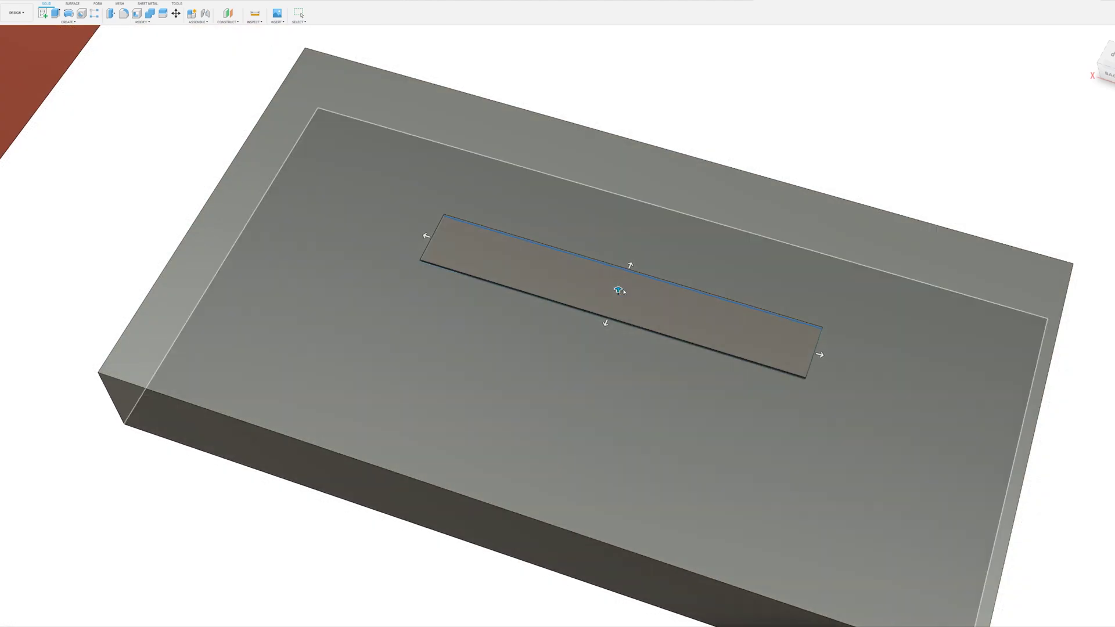
drag(618, 290, 617, 311)
key(Return)
shift+middle_drag(563, 285, 407, 219)
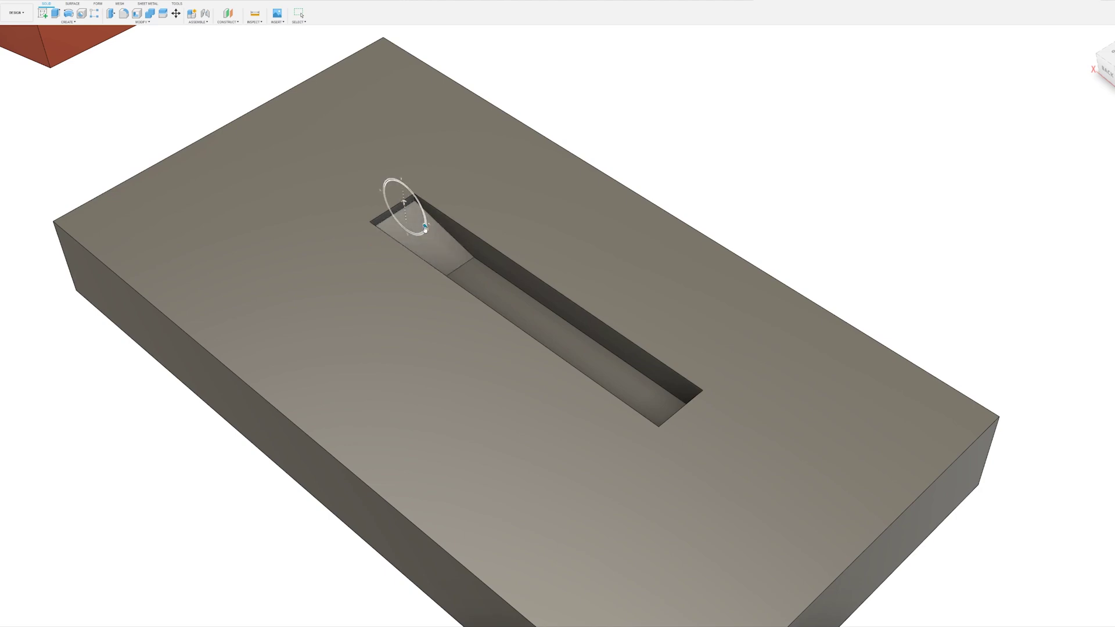
- Fillet the vertical corners at the pocket's ramp end and the crosswise floor edges at the ramp and the opposite end
key(f)
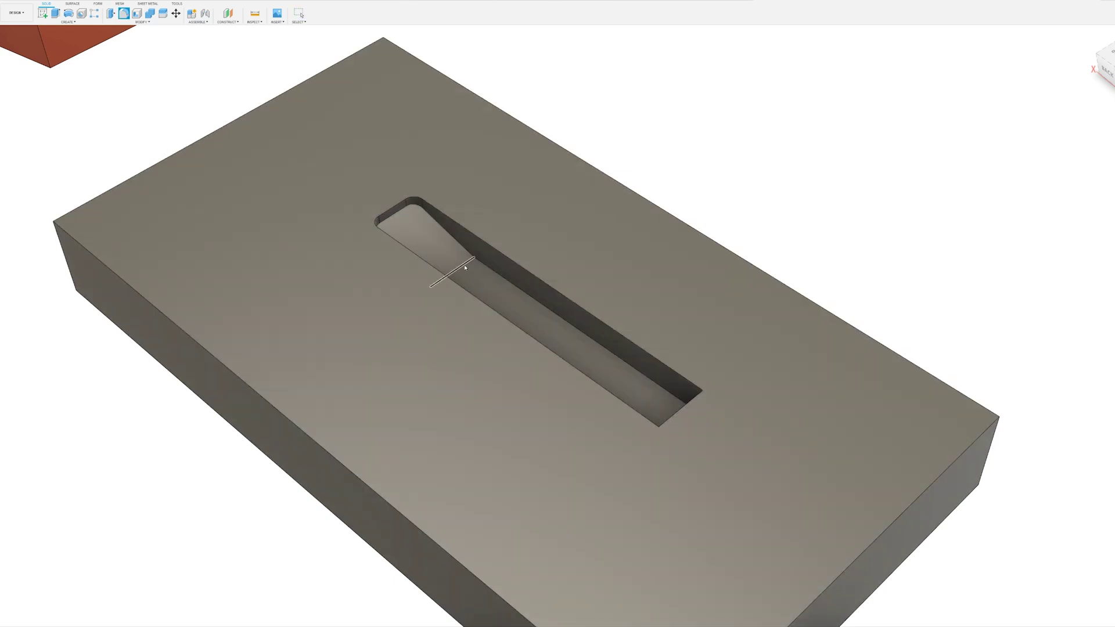
click(460, 265)
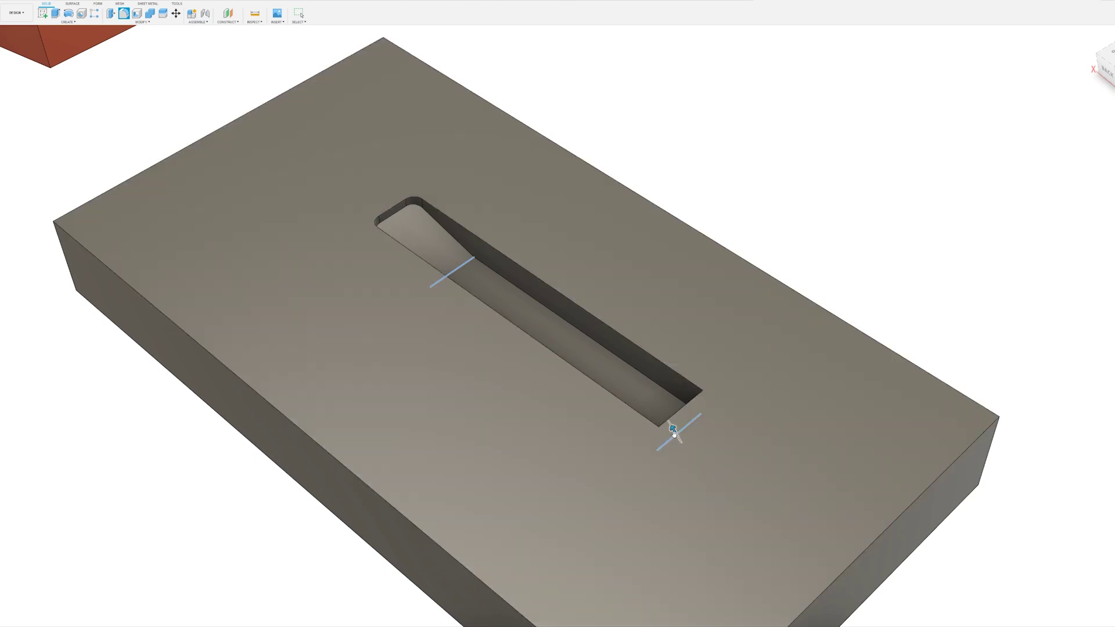
click(669, 429)
drag(669, 428, 665, 423)
key(Return)
- Round the vertical corners at the pocket's other end and fillet the continuous floor edge around the pocket
scroll(529, 296, down, 3)
shift+middle_drag(530, 296, 613, 323)
key(f)
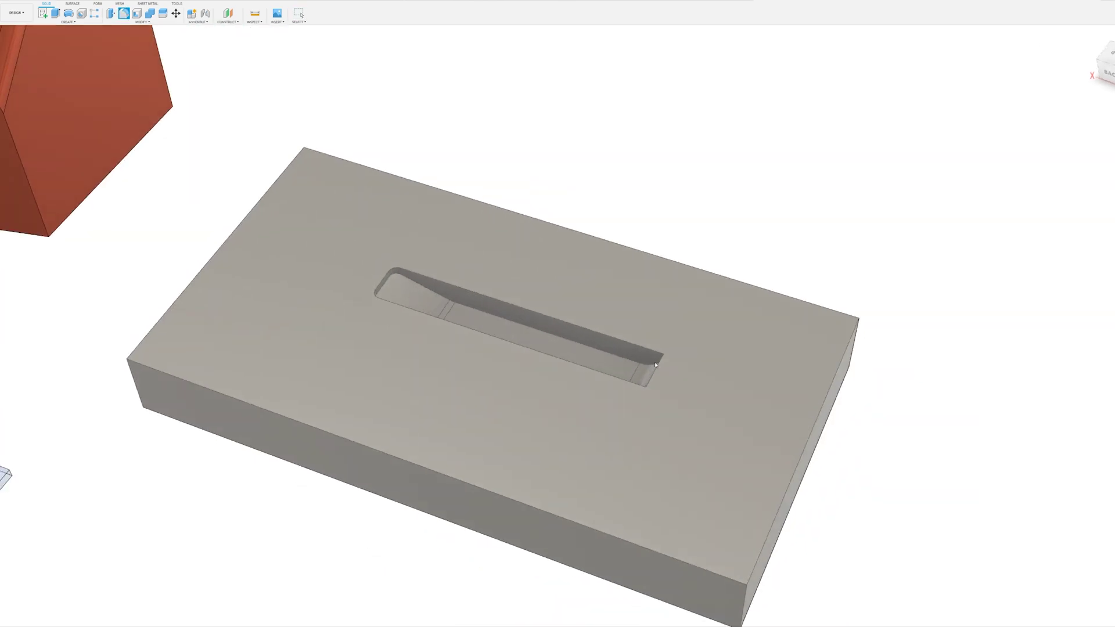
scroll(650, 367, up, 1)
shift+middle_drag(651, 368, 643, 375)
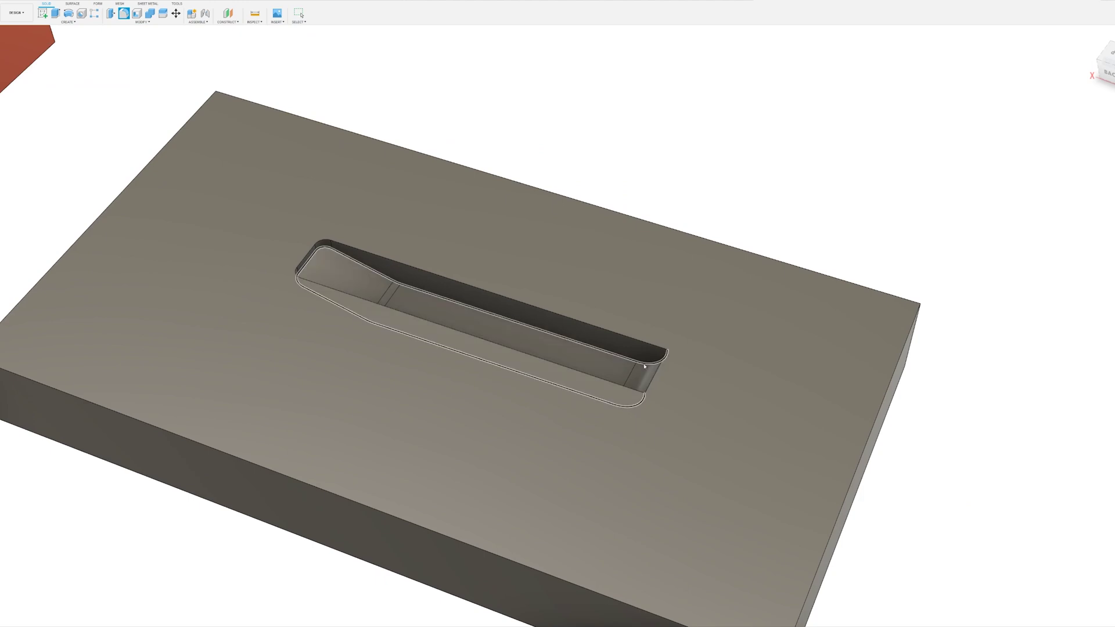
click(639, 363)
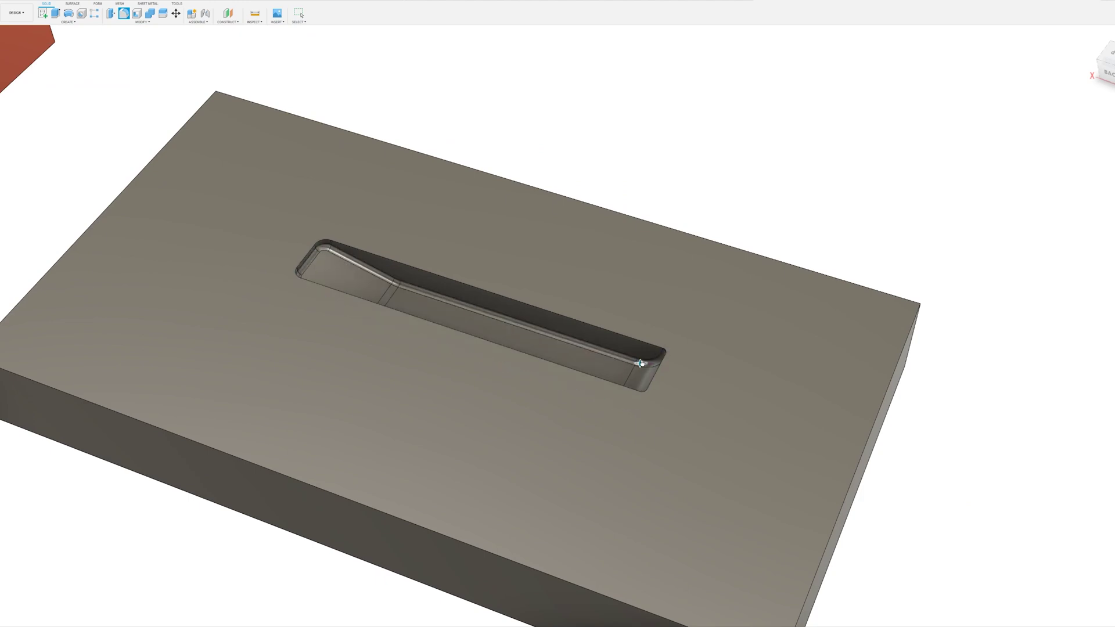
key(Return)
- Cut a narrow groove across the pocket near its unramped end, extending equally past both sides of the pocket
scroll(584, 330, down, 3)
shift+middle_drag(525, 255, 533, 280)
shift+middle_drag(604, 287, 560, 303)
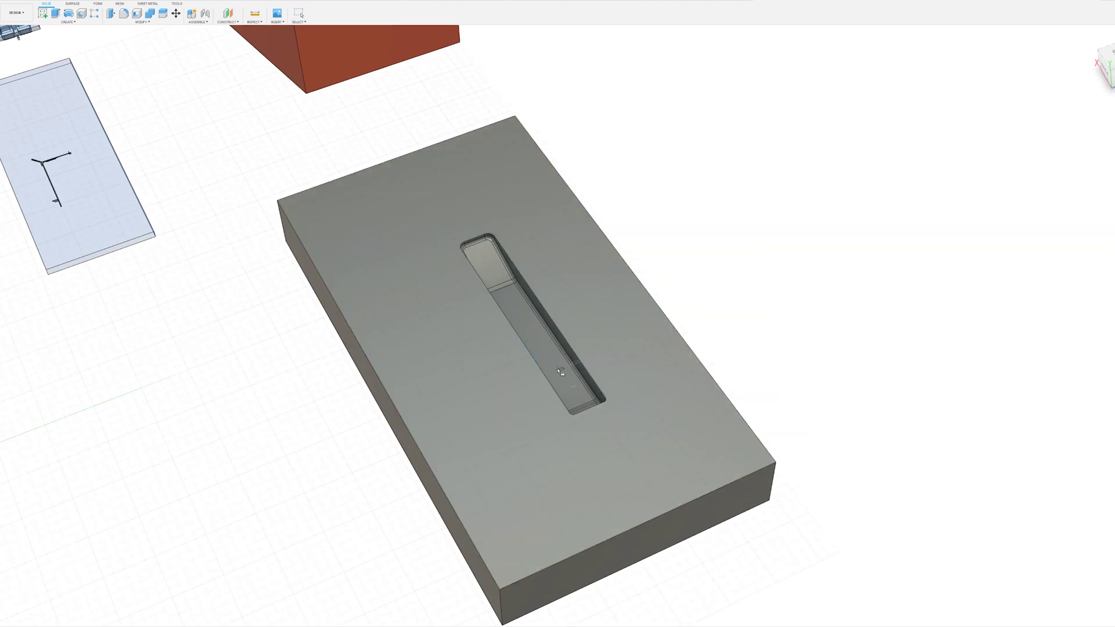
drag(558, 370, 462, 409)
key(e)
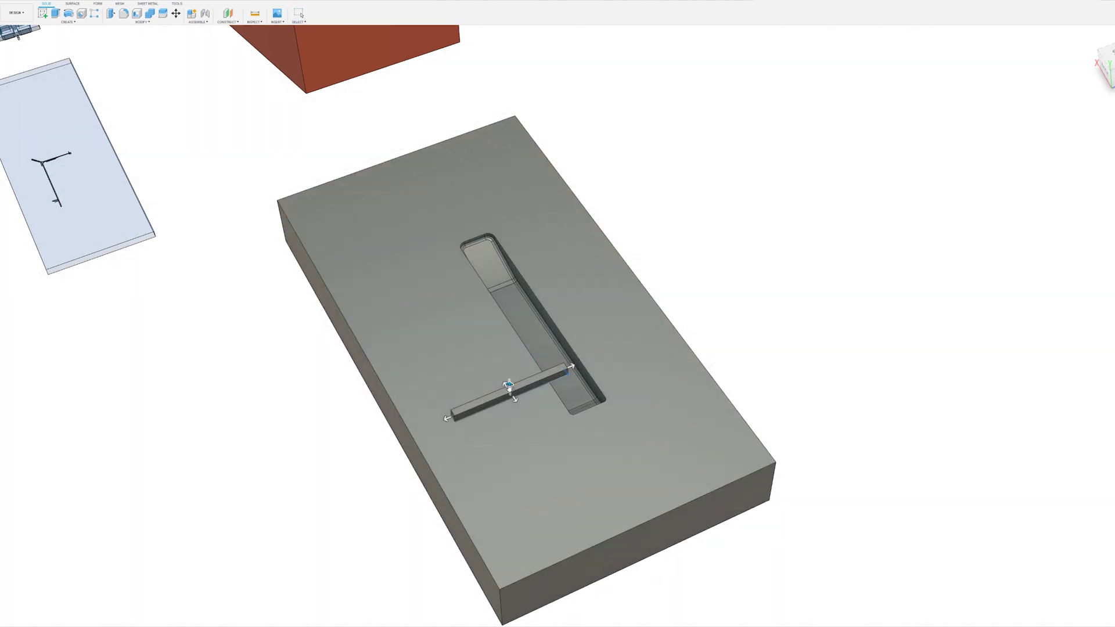
click(507, 393)
drag(568, 373, 665, 334)
key(Return)
- Chamfer the two corners on the ramp side where the cross groove meets the pocket, forming triangular recesses
shift+middle_drag(567, 363, 576, 383)
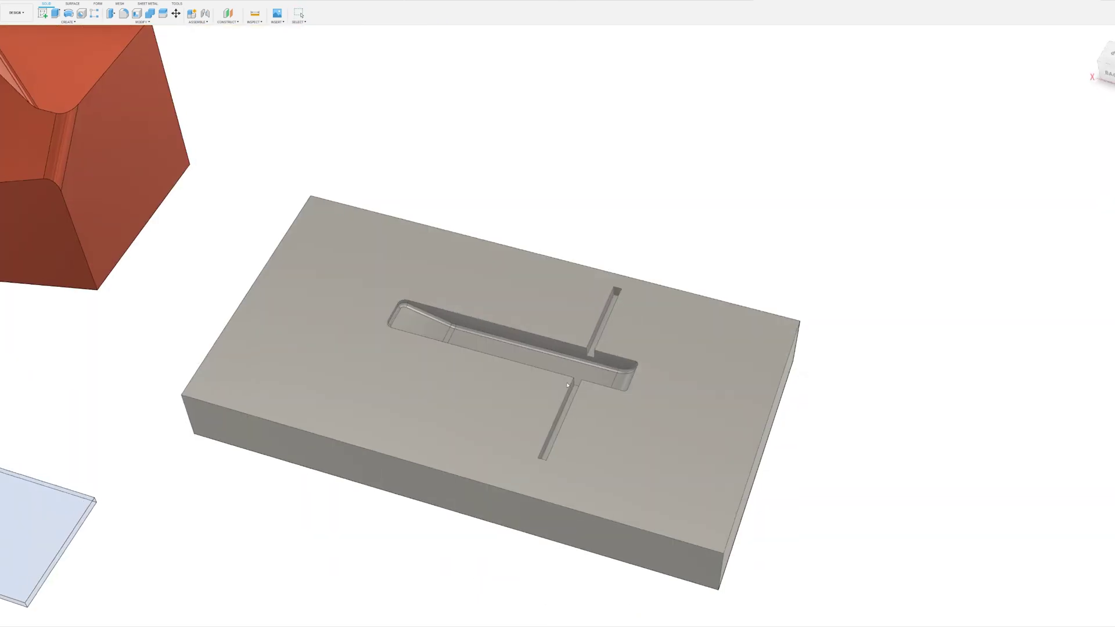
scroll(576, 385, up, 2)
click(575, 383)
click(591, 344)
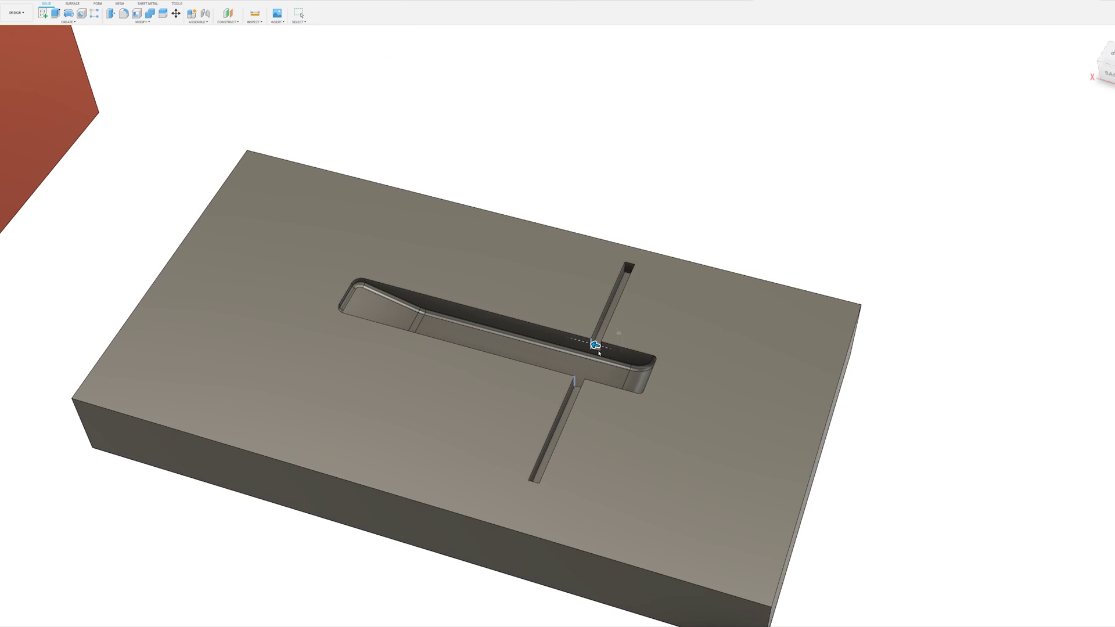
drag(589, 346, 565, 341)
key(Return)
- Offset the side walls of the cross groove with Press Pull to narrow both of its arms
shift+middle_drag(588, 348, 671, 340)
key(q)
click(592, 331)
click(657, 361)
drag(654, 361, 647, 367)
key(Return)
- Fillet the floor edges along the angled walls of the two triangular recesses
scroll(517, 289, up, 2)
shift+middle_drag(517, 288, 516, 243)
scroll(516, 241, down, 3)
key(f)
scroll(517, 241, up, 2)
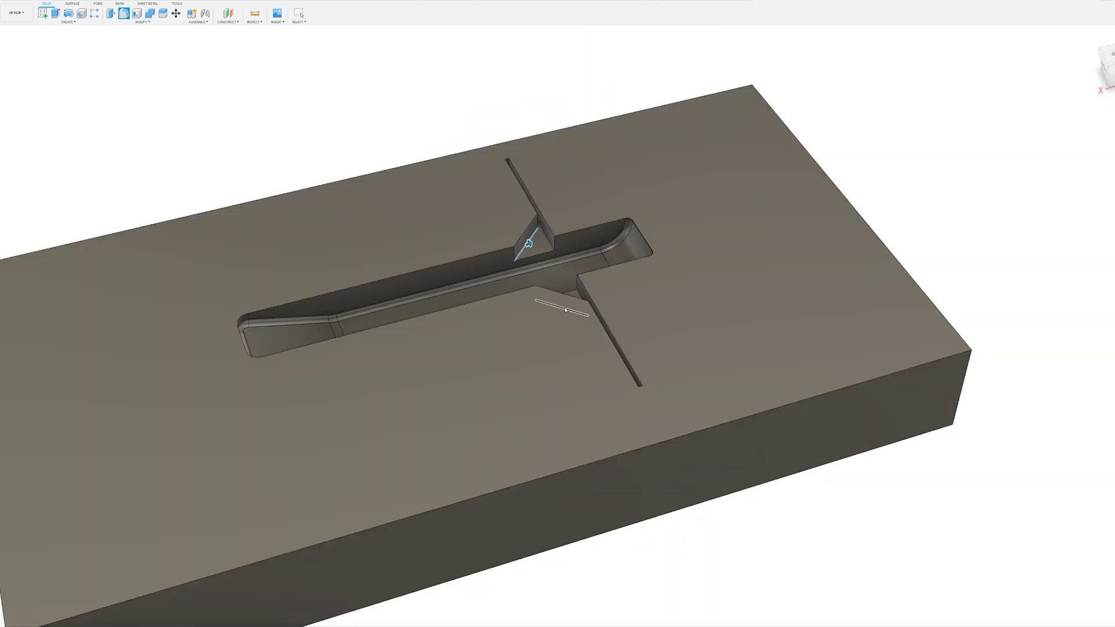
click(528, 243)
key(Return)
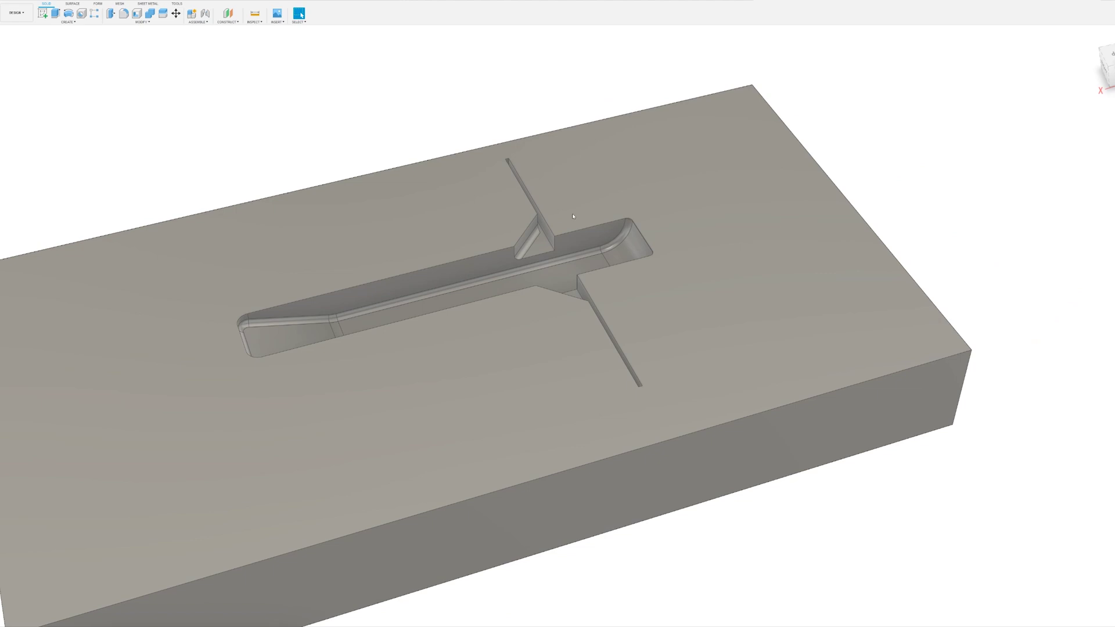
- Sketch a small angled slot on the slab's top face, beside the pocket's unramped end and close to the cross groove
shift+middle_drag(659, 231, 734, 241)
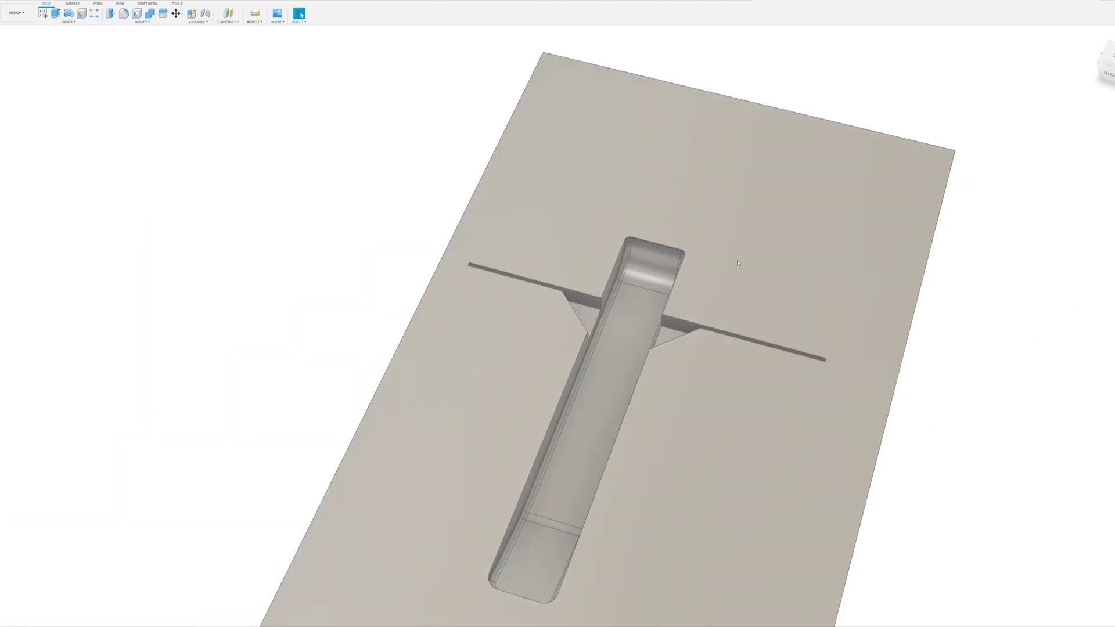
scroll(726, 267, down, 2)
click(698, 297)
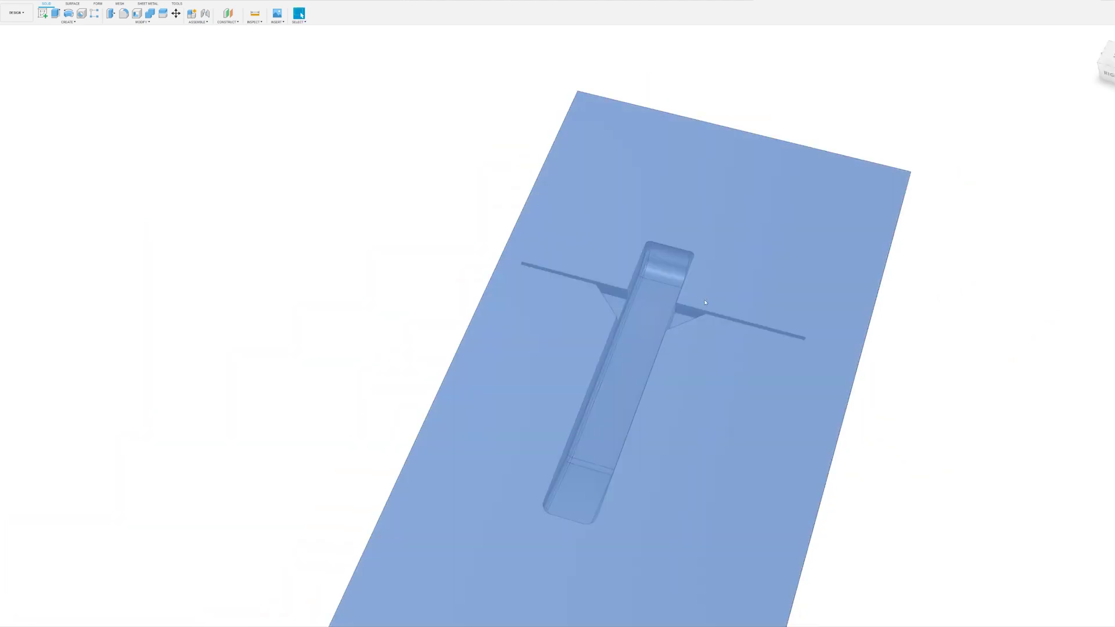
key(r)
click(701, 294)
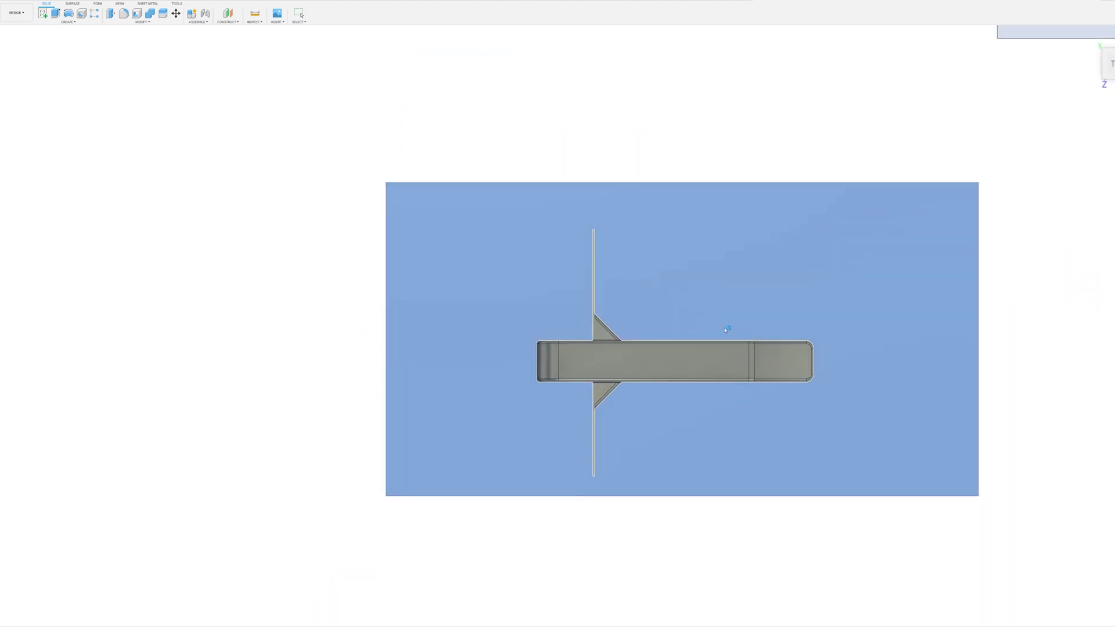
scroll(575, 331, up, 2)
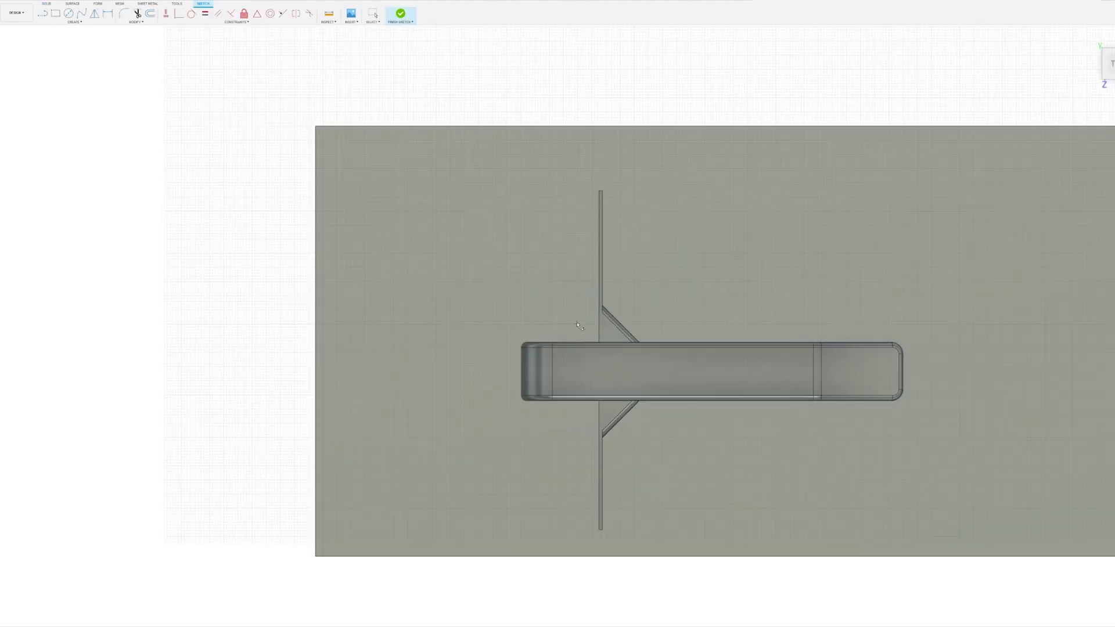
click(543, 302)
- Extrude the slot profile as a small separate body and mirror it to the opposite side of the pocket
key(e)
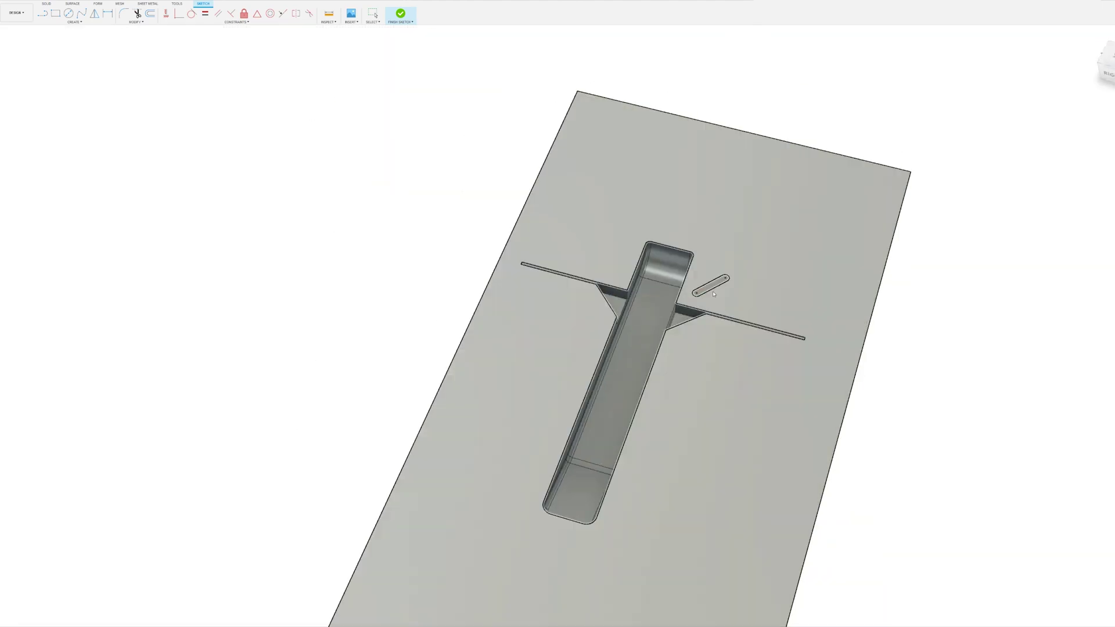
scroll(632, 338, up, 1)
drag(631, 337, 631, 345)
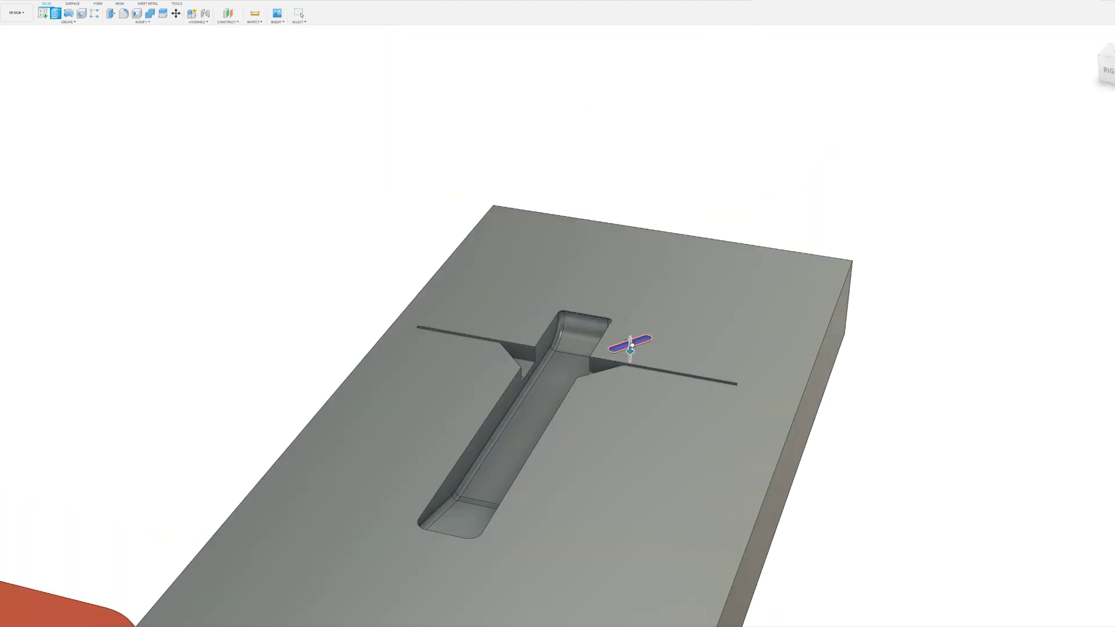
key(Escape)
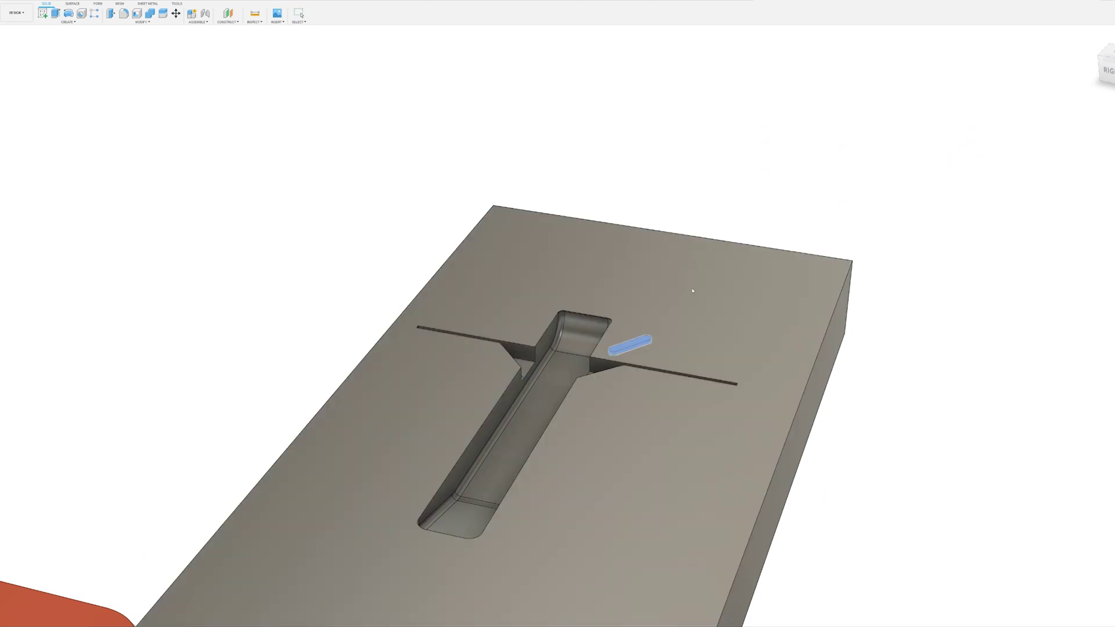
key(m)
key(Return)
- Cut the two angled slot bodies out of the slab, leaving shallow slot recesses beside the pocket
scroll(552, 297, down, 4)
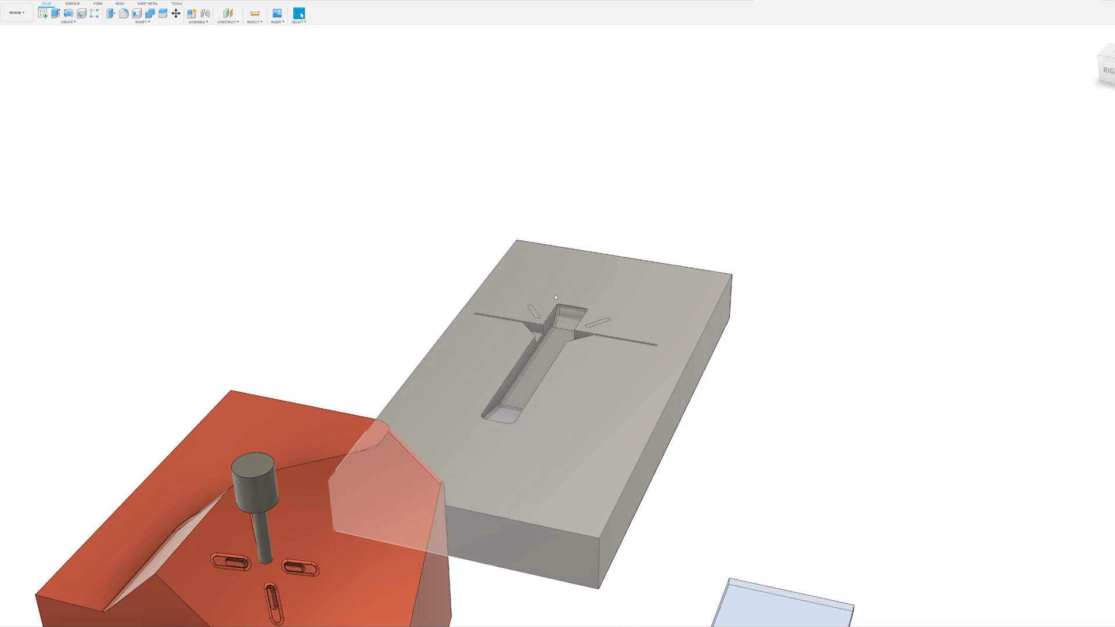
shift+middle_drag(639, 325, 522, 308)
double_click(639, 343)
click(149, 13)
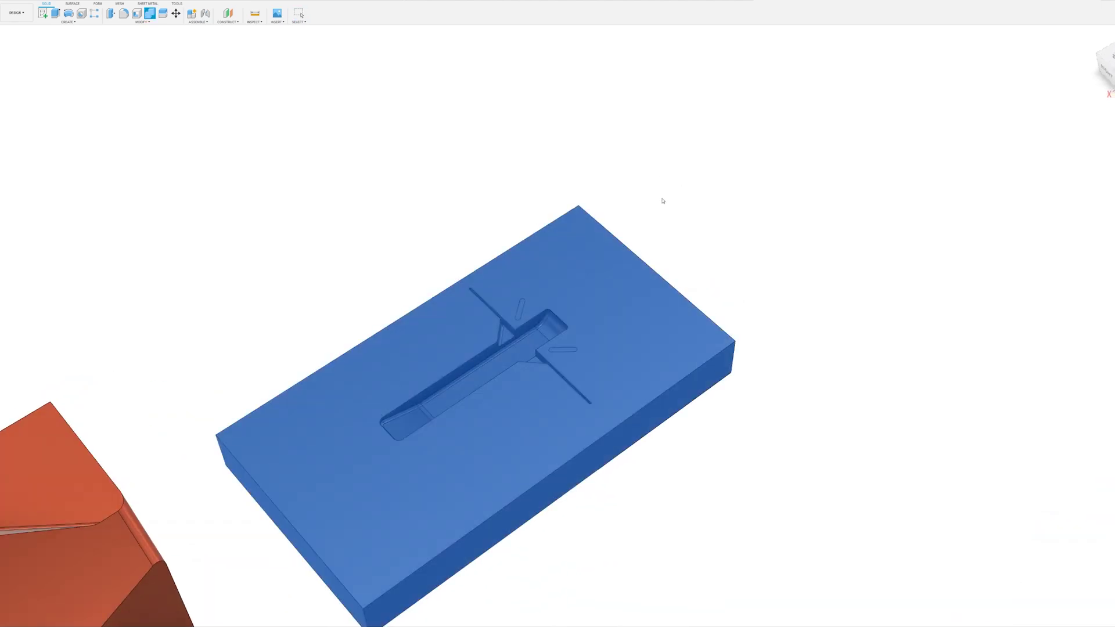
key(Escape)
middle_drag(572, 351, 643, 343)
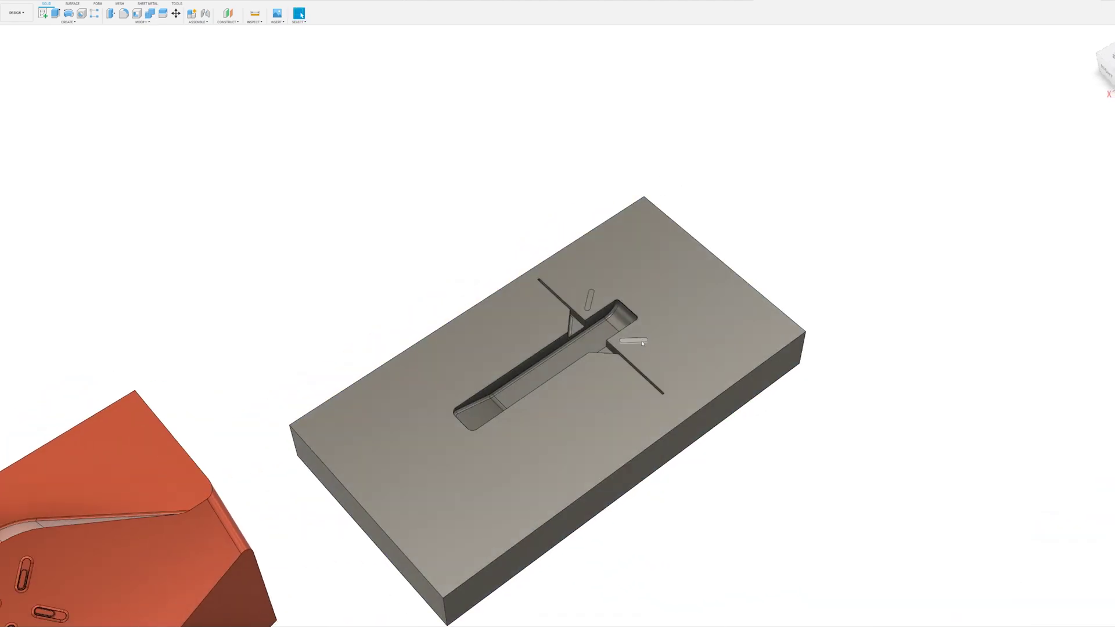
scroll(642, 343, up, 3)
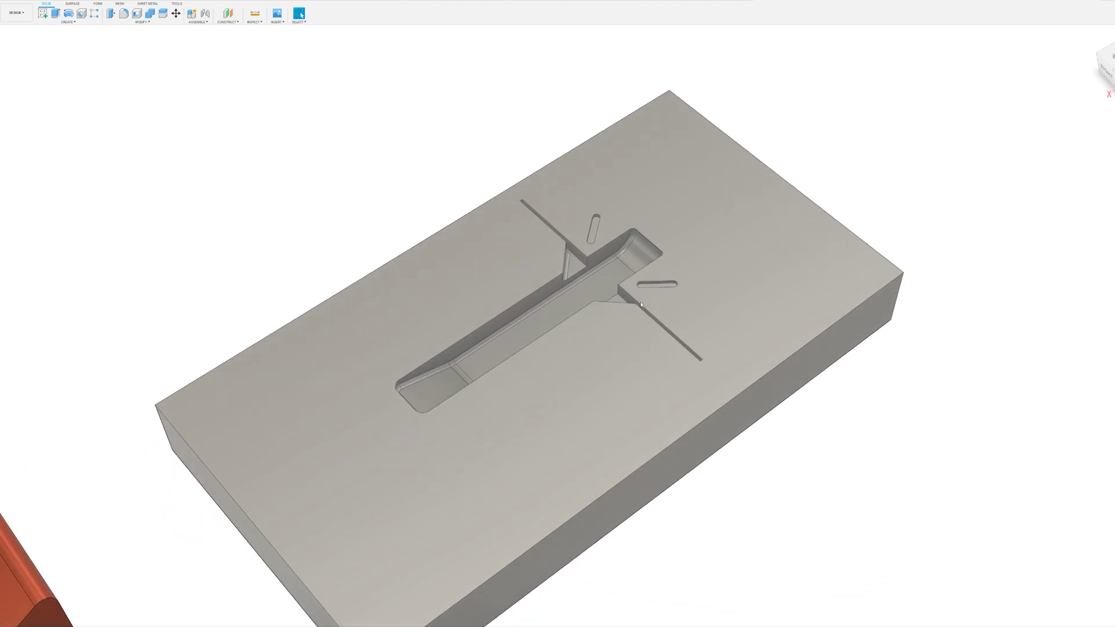
- Examine the detailed slab from several angles alongside the orange body and the kitbash parts
shift+middle_drag(641, 305, 441, 232)
middle_drag(574, 72, 592, 313)
middle_drag(332, 170, 627, 184)
scroll(627, 184, down, 1)
middle_drag(488, 116, 436, 189)
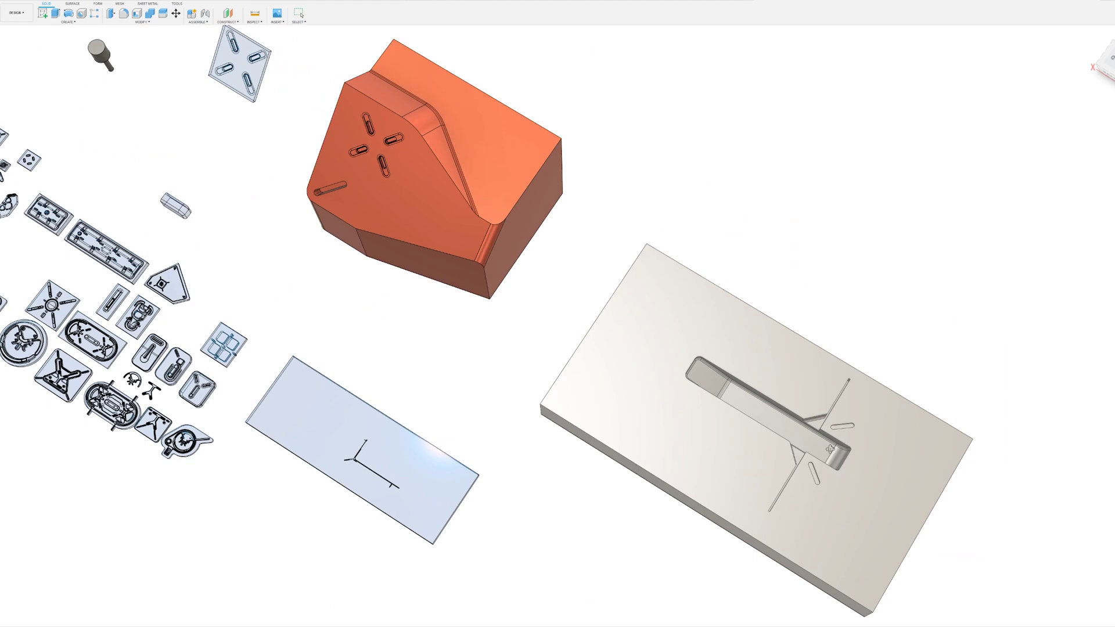
shift+middle_drag(830, 449, 807, 261)
shift+middle_drag(515, 253, 639, 342)
middle_drag(855, 390, 500, 273)
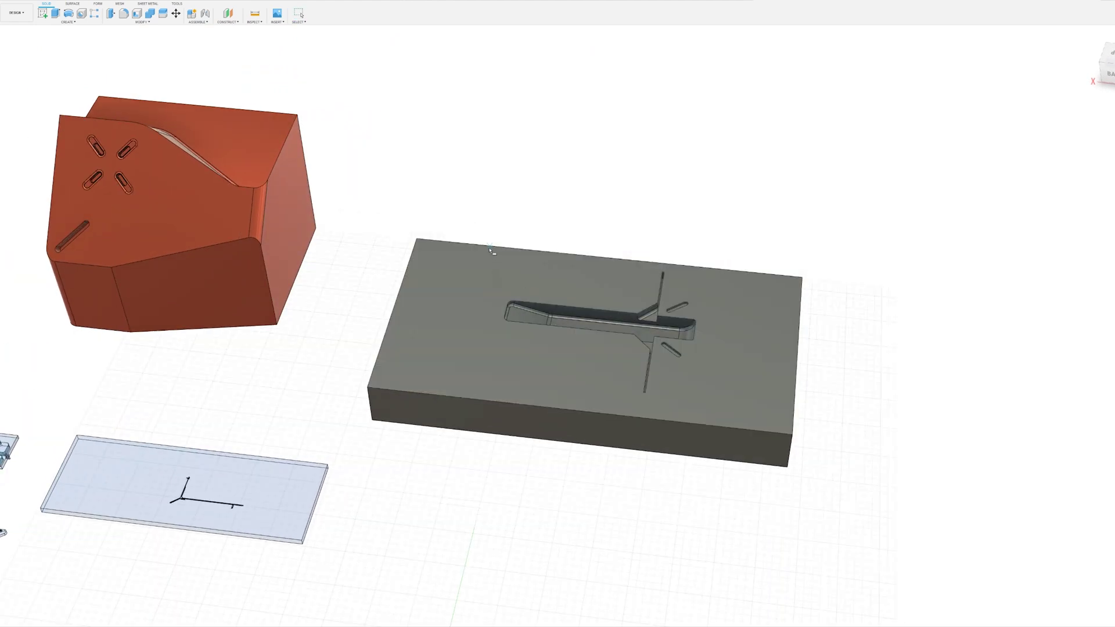
- Sketch a rectangle around the pocket and slots on the slab's top face and extrude it down into the slab as a separate body
click(493, 232)
click(737, 417)
key(e)
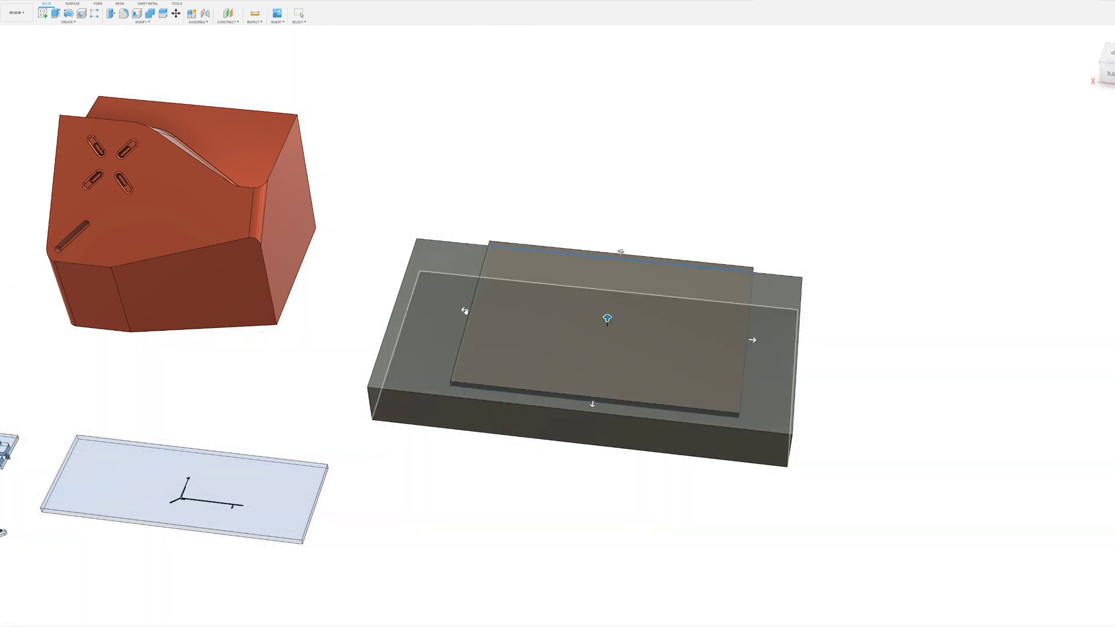
drag(598, 405, 600, 392)
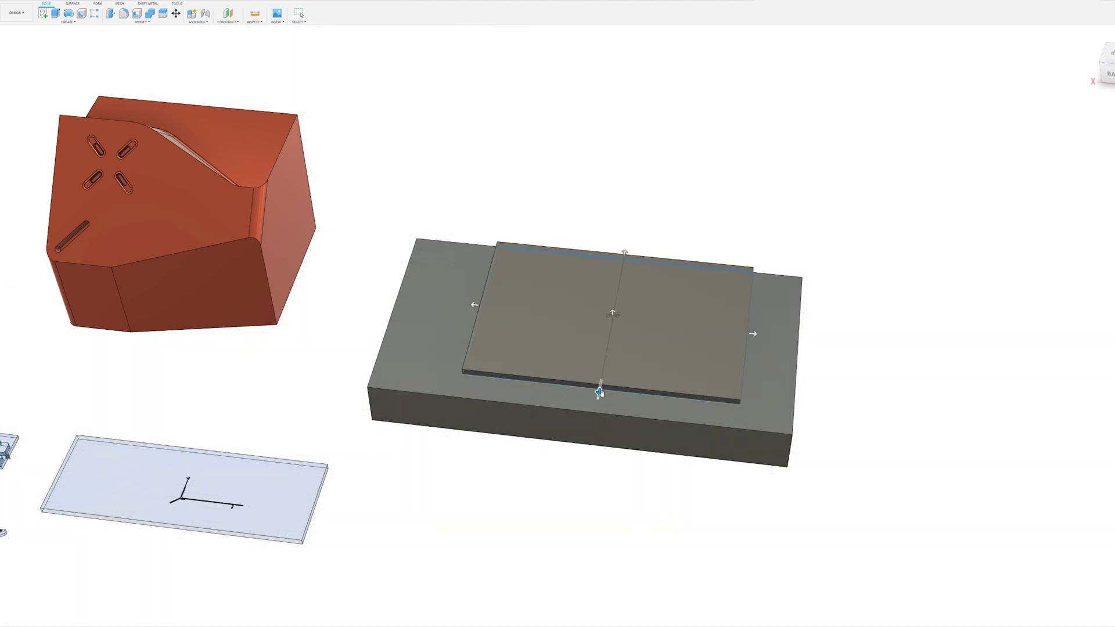
drag(612, 314, 611, 353)
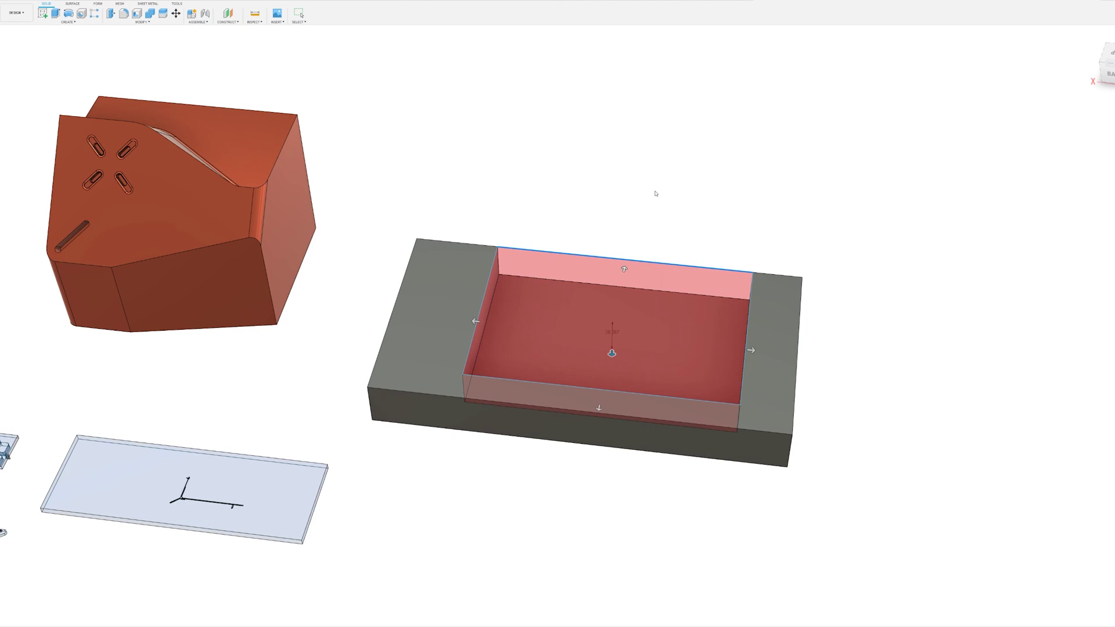
shift+middle_drag(697, 325, 612, 270)
scroll(539, 294, up, 2)
key(Return)
- Press Pull the new block's top face upward so the block stands slightly above the slab's top face
click(517, 322)
key(q)
click(565, 266)
drag(567, 256, 567, 239)
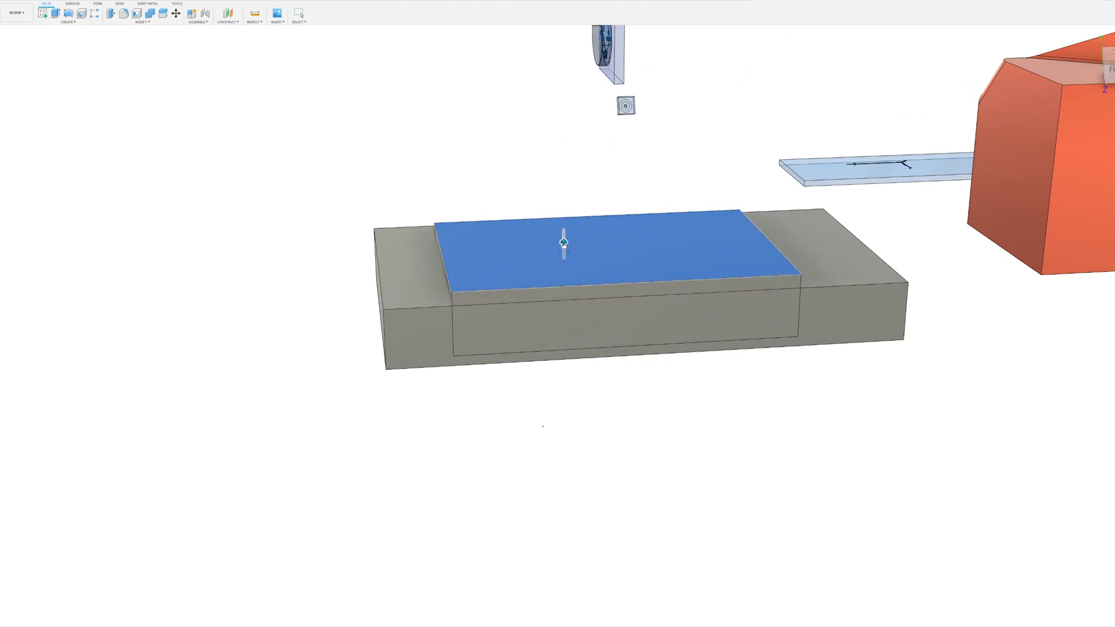
key(Return)
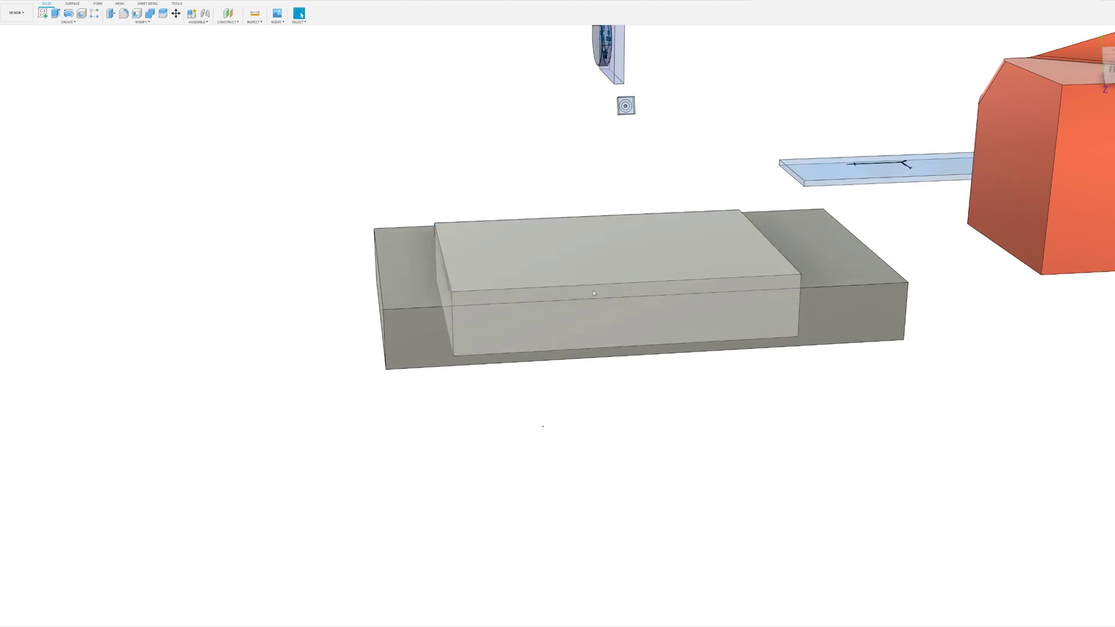
- Cut the block with the slab as the tool body, keeping the slab, to produce the inverse of its recesses
shift+middle_drag(581, 278, 445, 316)
click(609, 253)
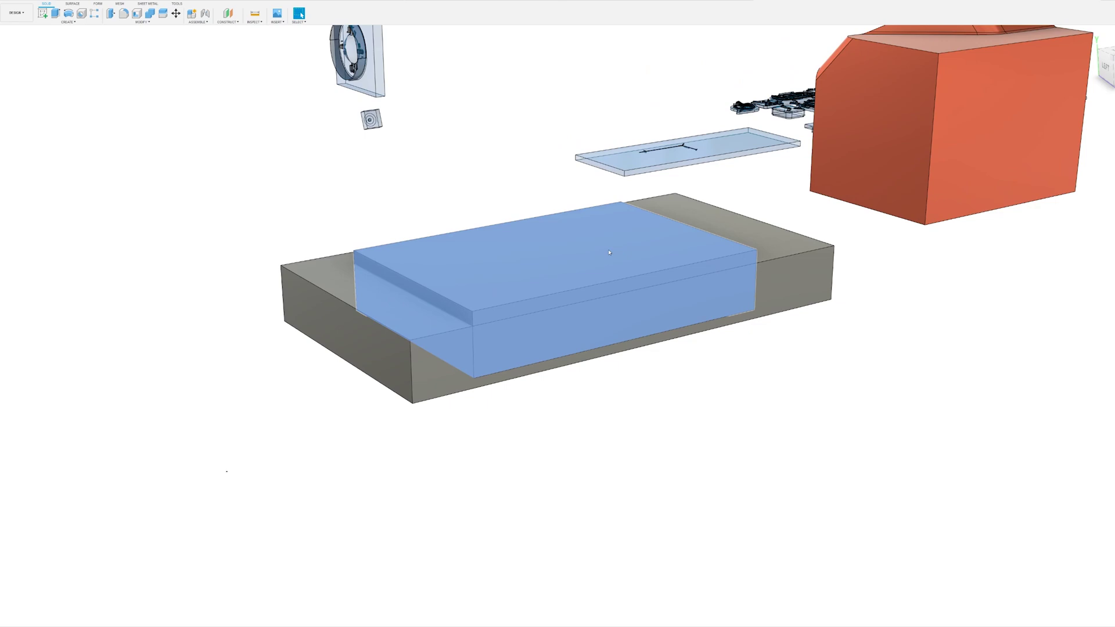
click(533, 329)
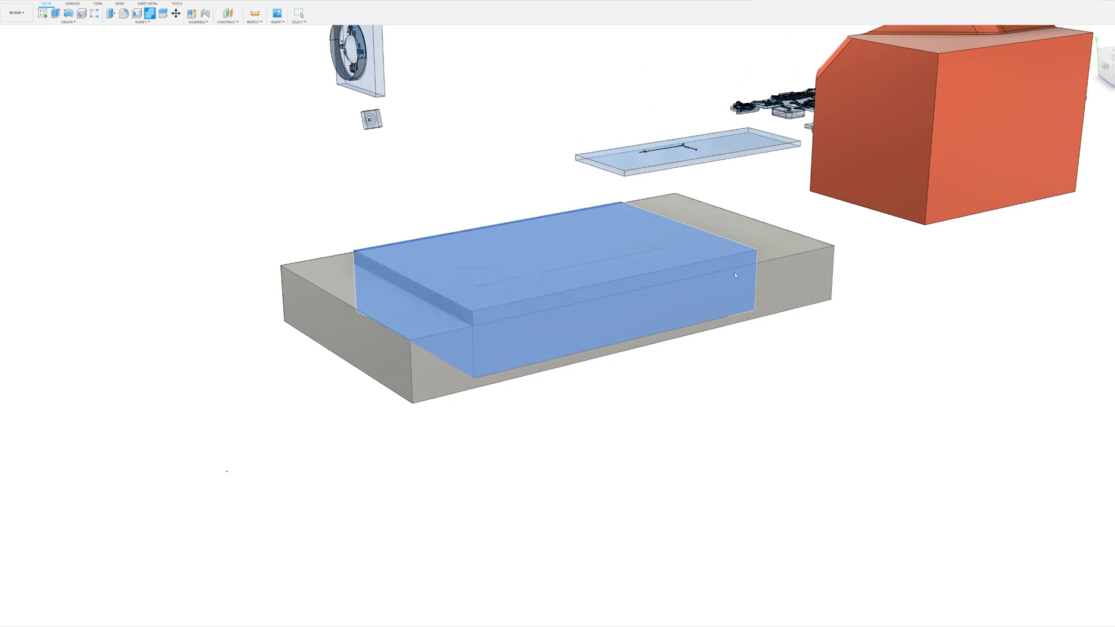
click(790, 315)
key(Return)
- Move the resulting kitbash cutter straight up, clear of the slab
key(m)
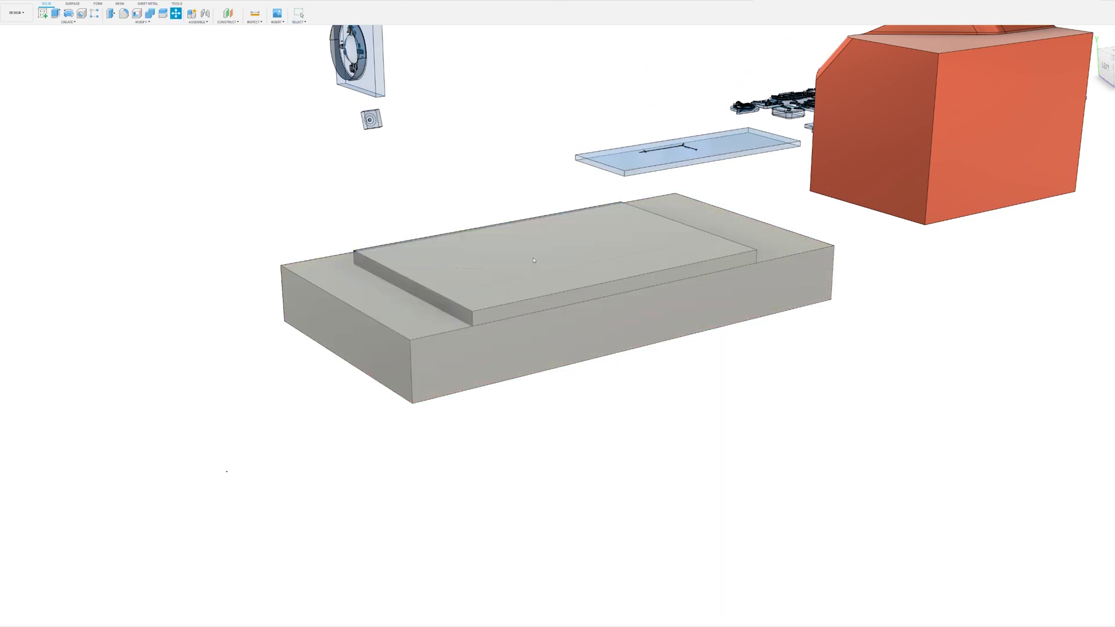
click(559, 253)
middle_drag(559, 253, 543, 306)
key(Escape)
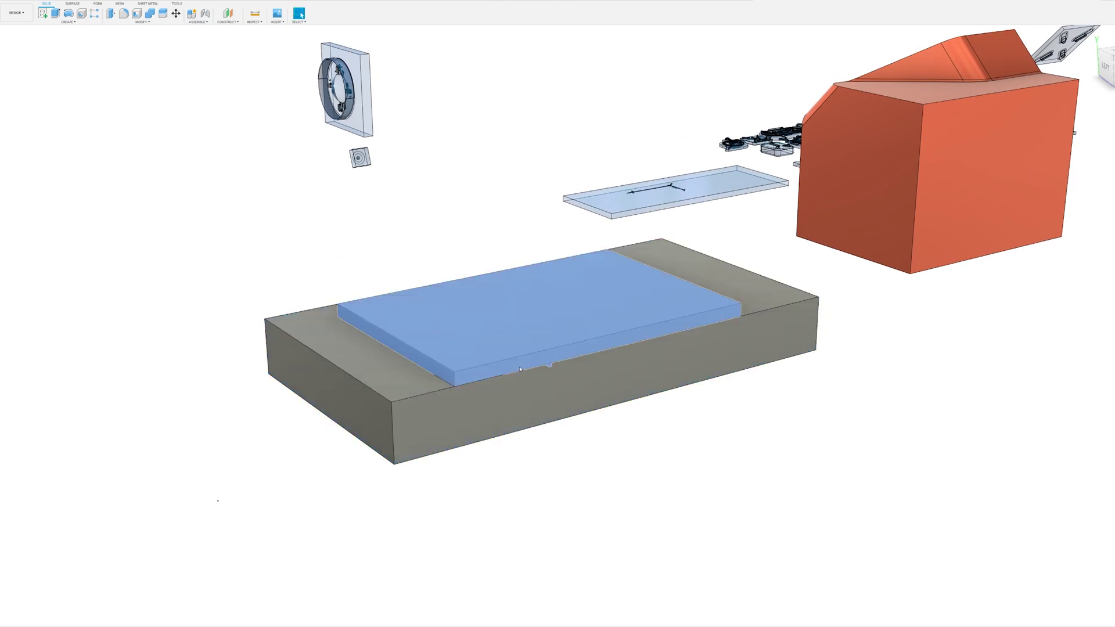
drag(341, 319, 328, 108)
key(Return)
- Scale the kitbash cutter down to about half its size, using a corner of its plate as the scale point
middle_drag(525, 157, 555, 255)
shift+middle_drag(556, 254, 628, 199)
key(s)
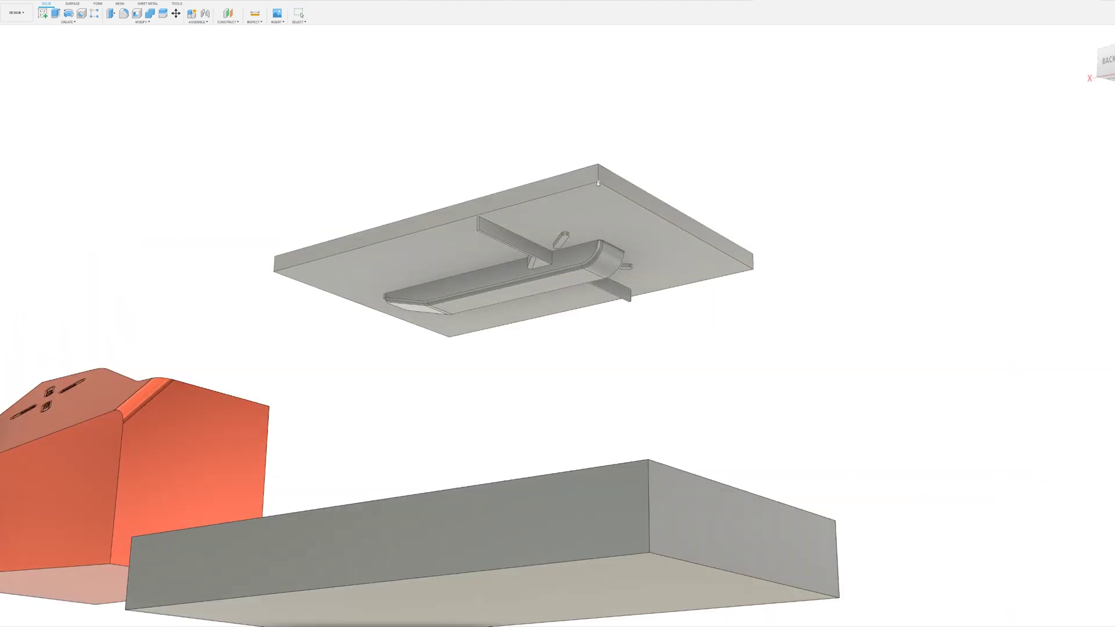
click(624, 189)
drag(569, 184, 597, 190)
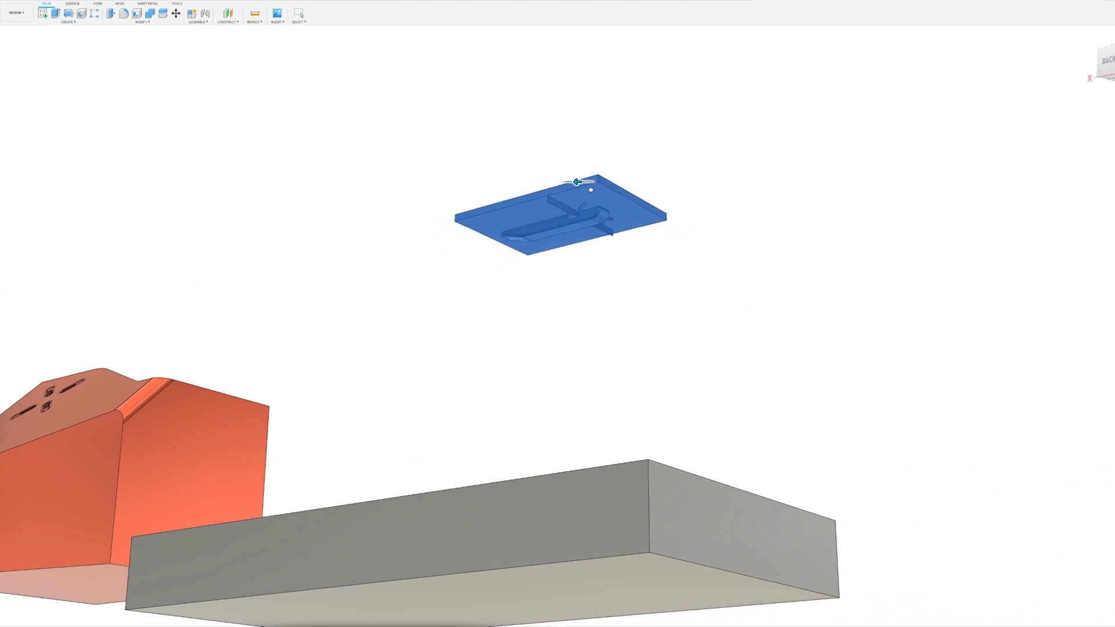
key(Return)
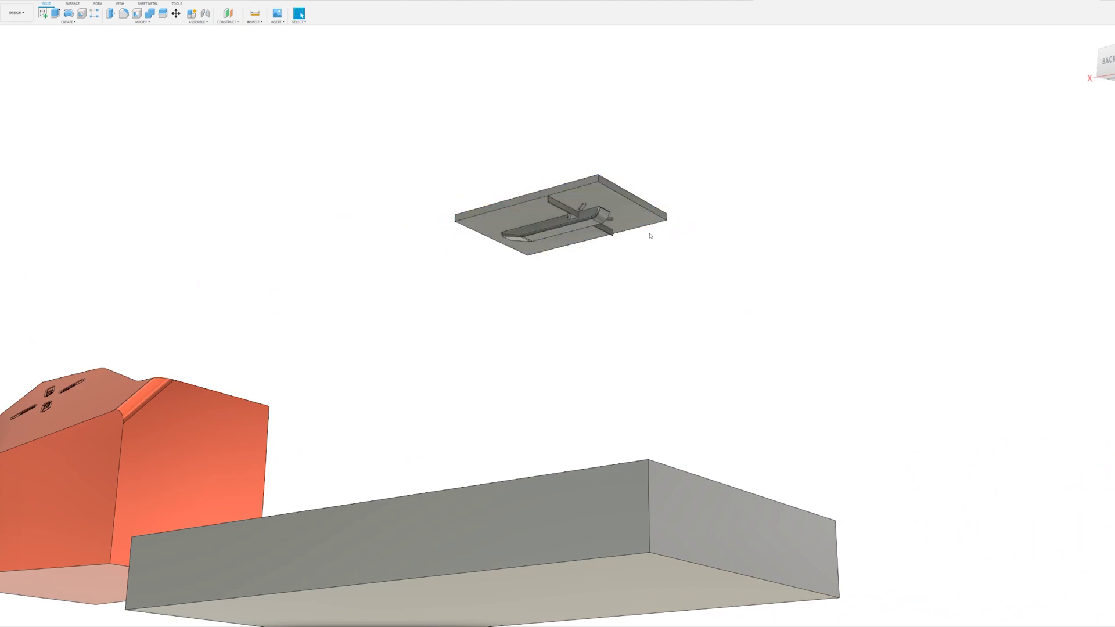
- Align the underside of the cutter's plate to the orange body's slotted face
shift+middle_drag(623, 246, 614, 194)
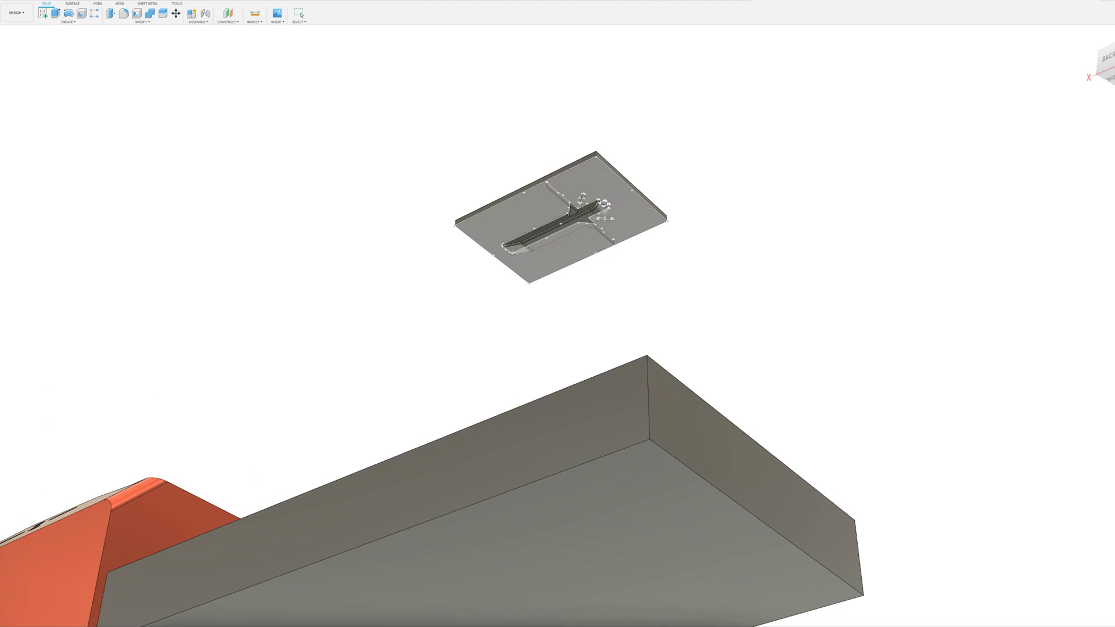
click(606, 203)
shift+middle_drag(273, 204, 550, 346)
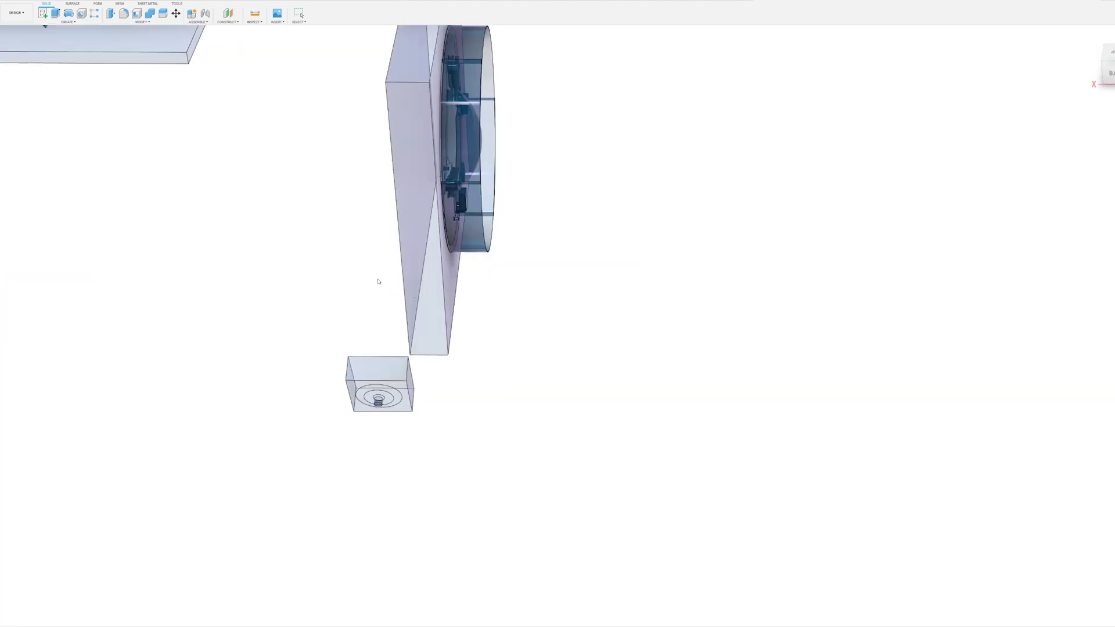
middle_drag(379, 282, 511, 431)
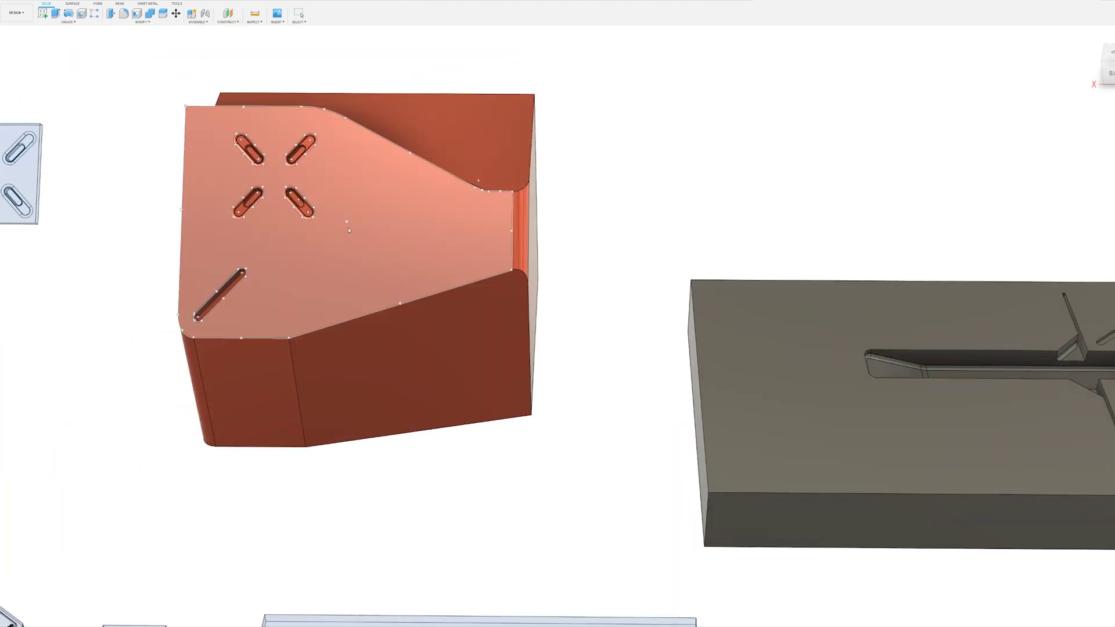
click(349, 230)
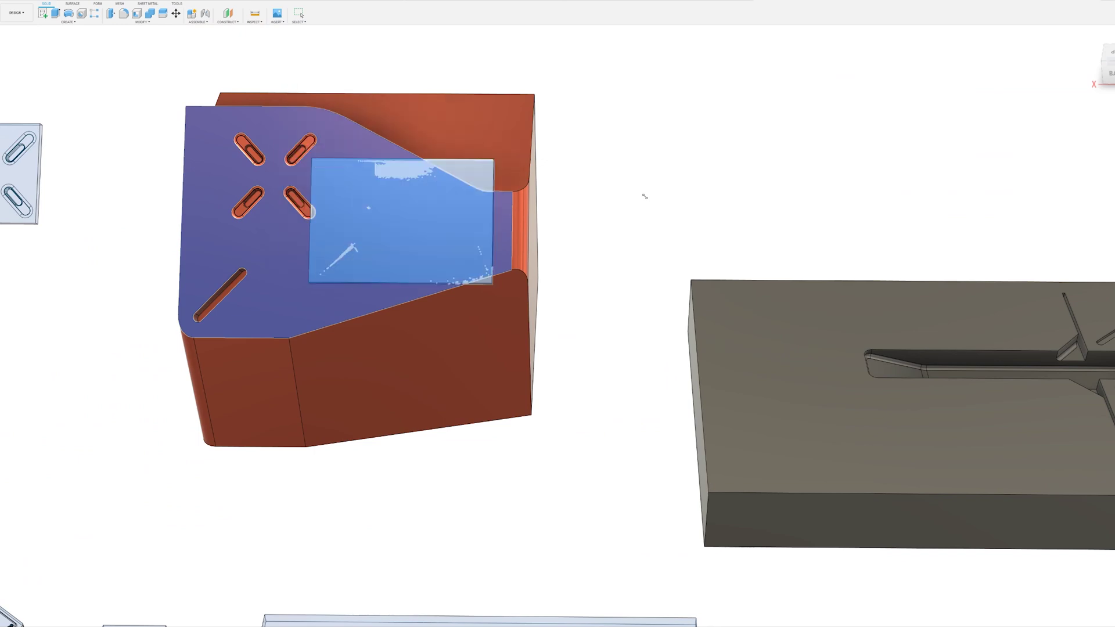
click(668, 211)
- Scale the aligned cutter down further so its plate fits within the orange body's slotted face
shift+middle_drag(666, 210, 469, 187)
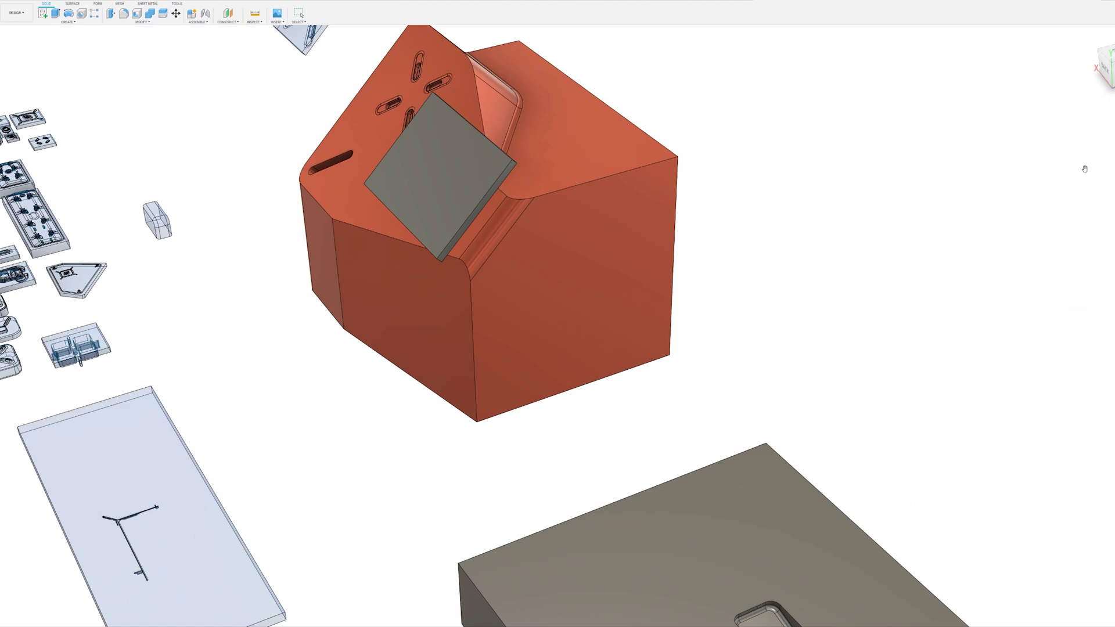
click(493, 169)
middle_drag(563, 189, 610, 229)
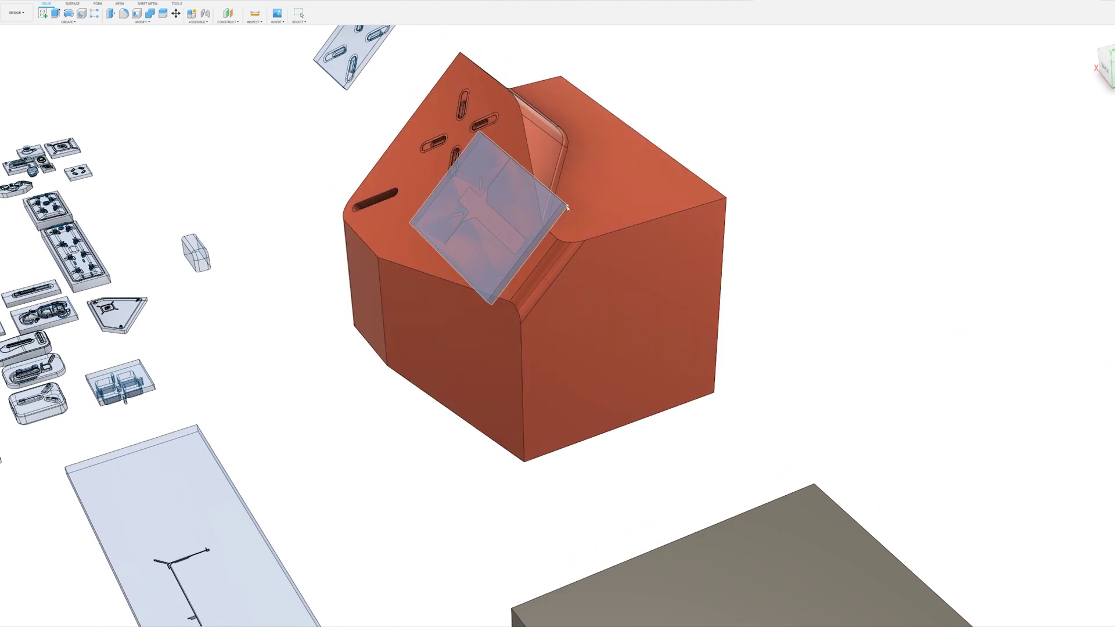
click(568, 206)
drag(573, 206, 488, 207)
key(Return)
- Cut the kitbash part out of the orange body to imprint its pocket, groove and slots on the slotted face
click(527, 230)
ctrl+click(498, 215)
key(shift+c)
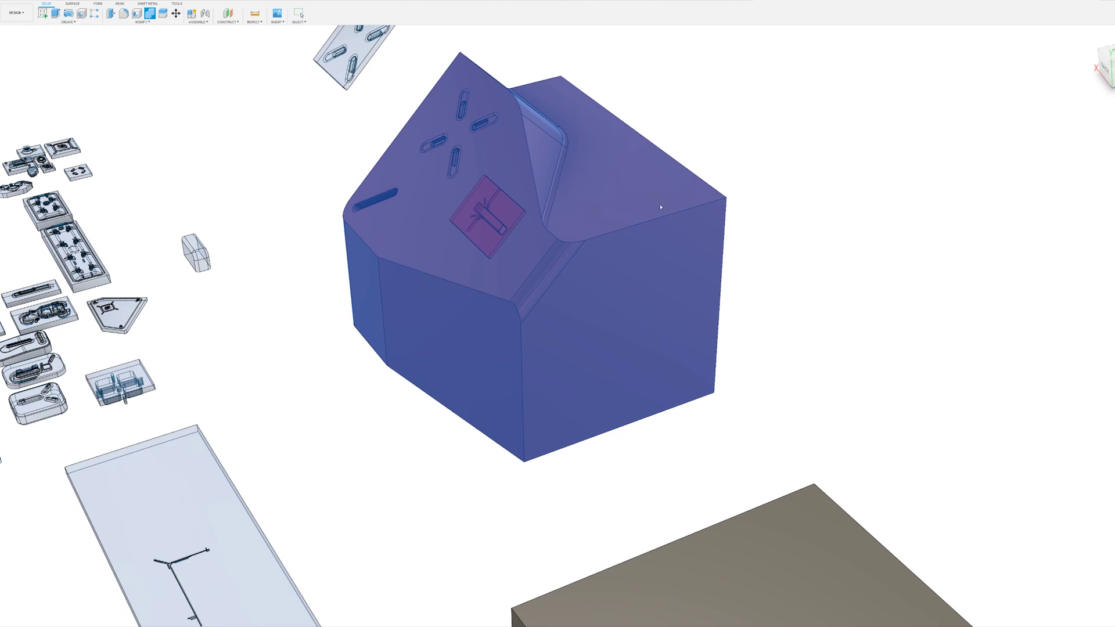
key(Return)
- Examine the new detail on the orange body, the source slab and the surrounding kitbash parts from several angles
shift+middle_drag(500, 197, 638, 174)
scroll(532, 211, up, 4)
scroll(616, 268, down, 4)
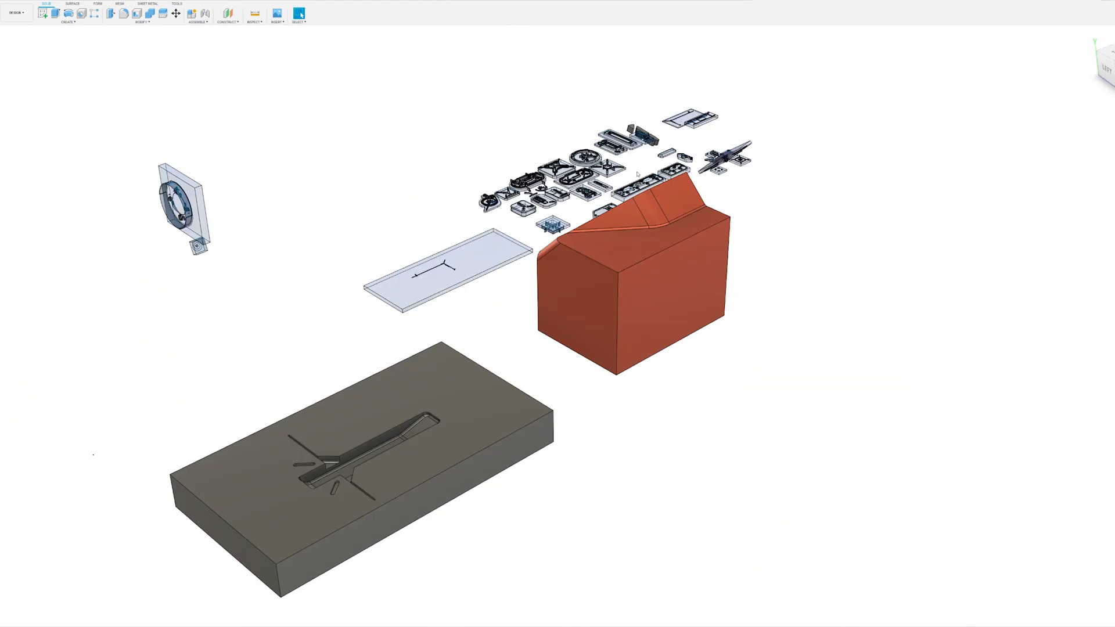
shift+middle_drag(456, 180, 503, 226)
scroll(514, 249, up, 3)
scroll(535, 259, down, 5)
scroll(602, 266, up, 2)
scroll(502, 226, up, 4)
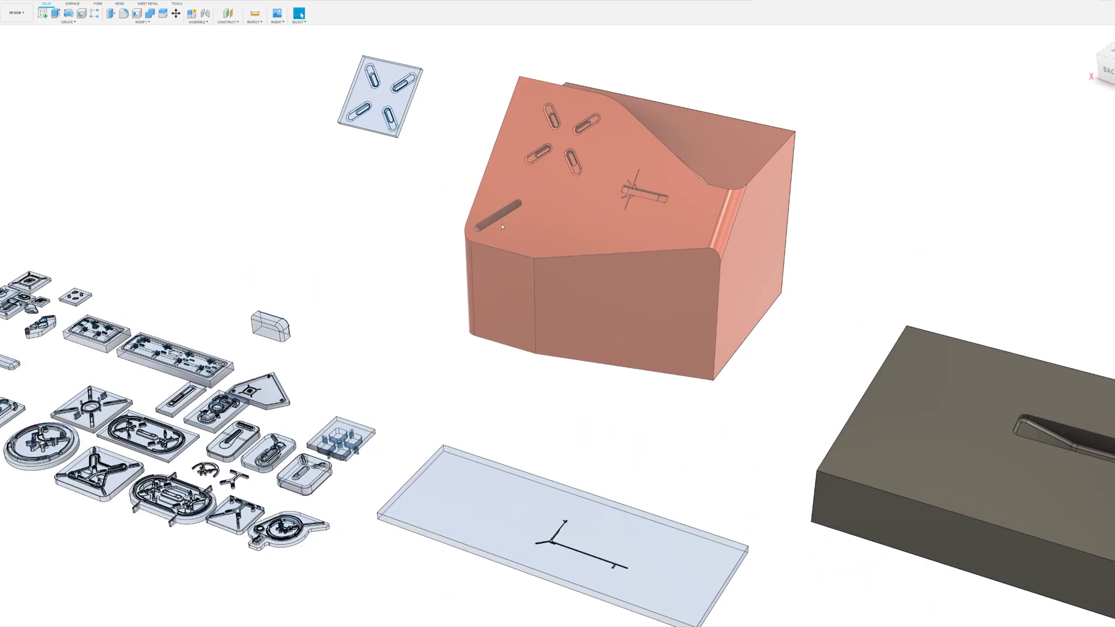
scroll(477, 237, down, 2)
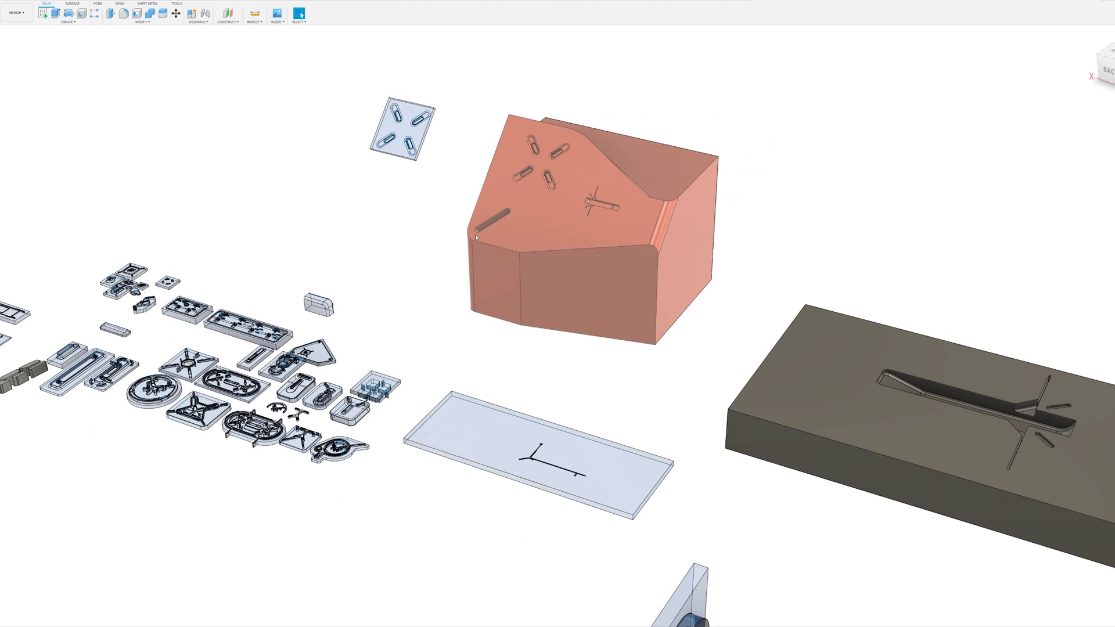
middle_drag(490, 240, 541, 275)
scroll(595, 265, down, 2)
scroll(580, 253, down, 2)
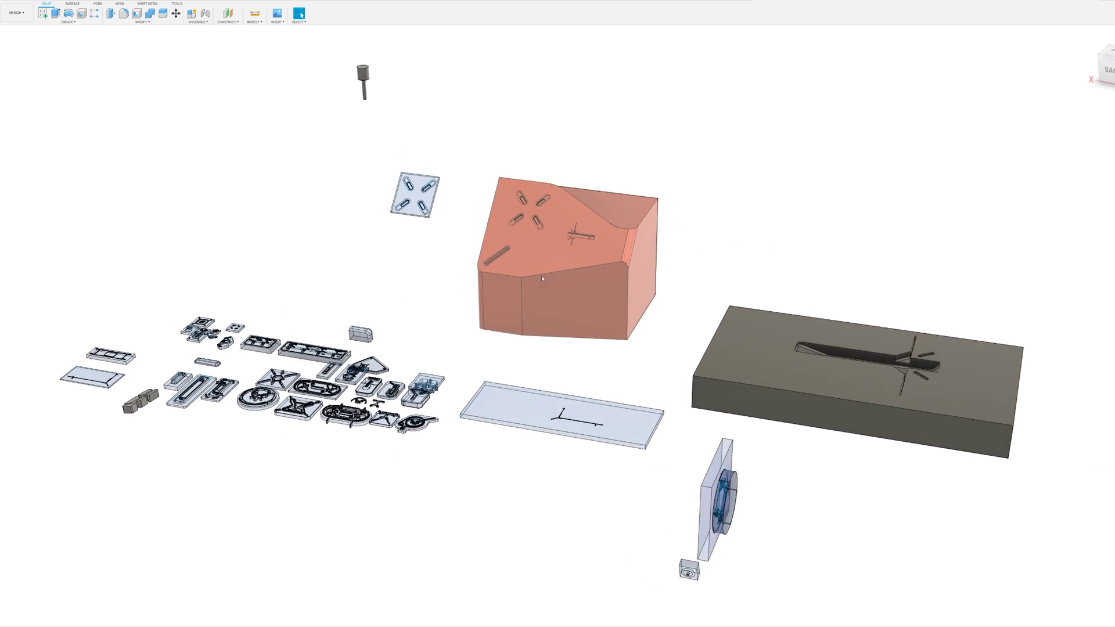